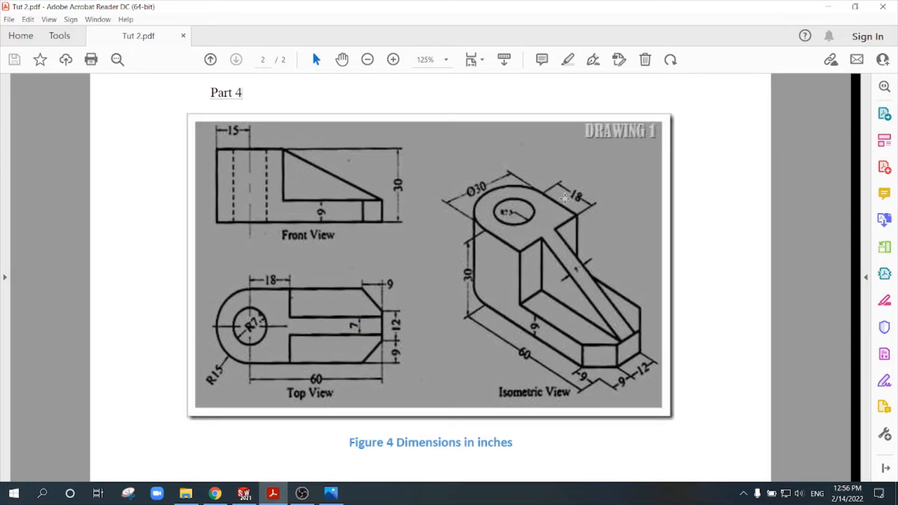
Step: Switch to SOLIDWORKS, create a new part document and open a sketch on the Top Plane
{"action": "left_click", "coordinate": [244, 493]}
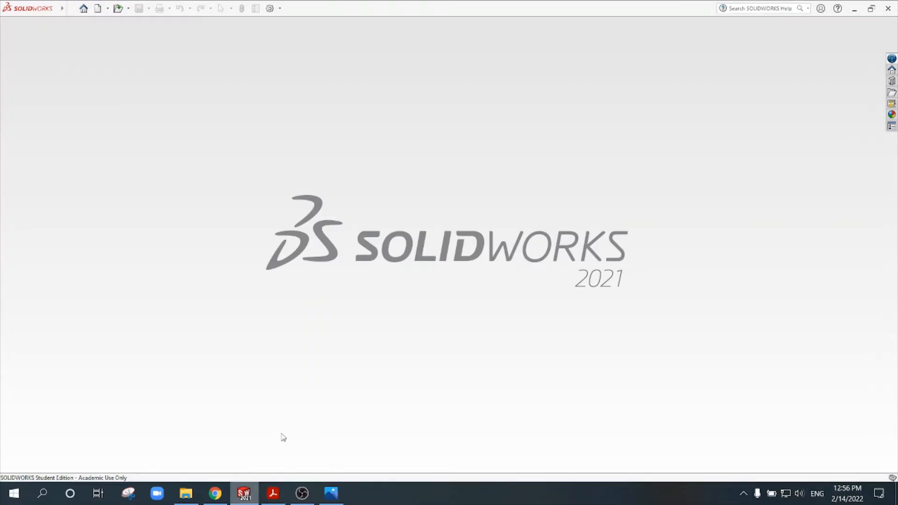
{"action": "left_click", "coordinate": [98, 11]}
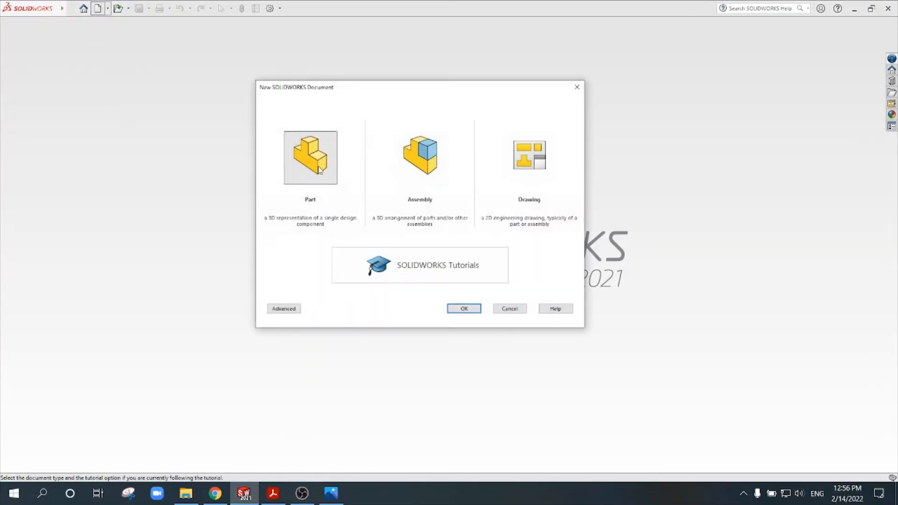
{"action": "key", "text": "Return"}
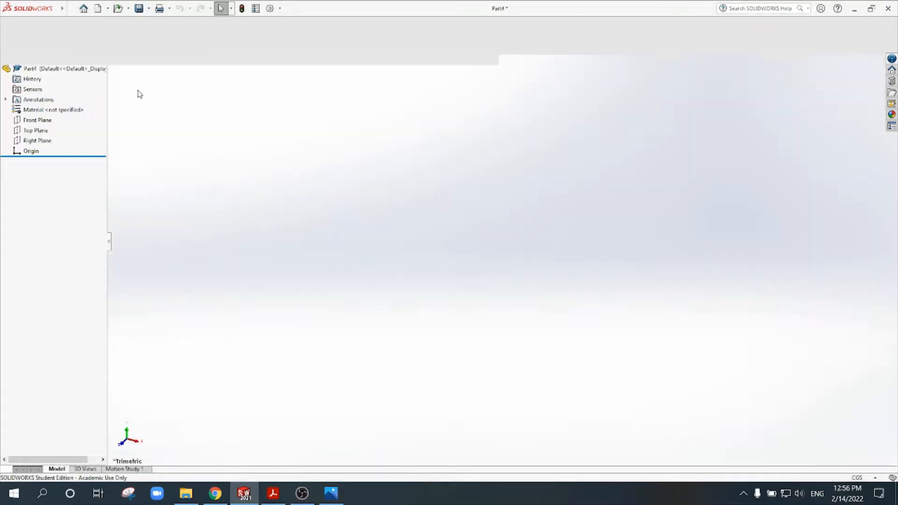
{"action": "left_click", "coordinate": [12, 26]}
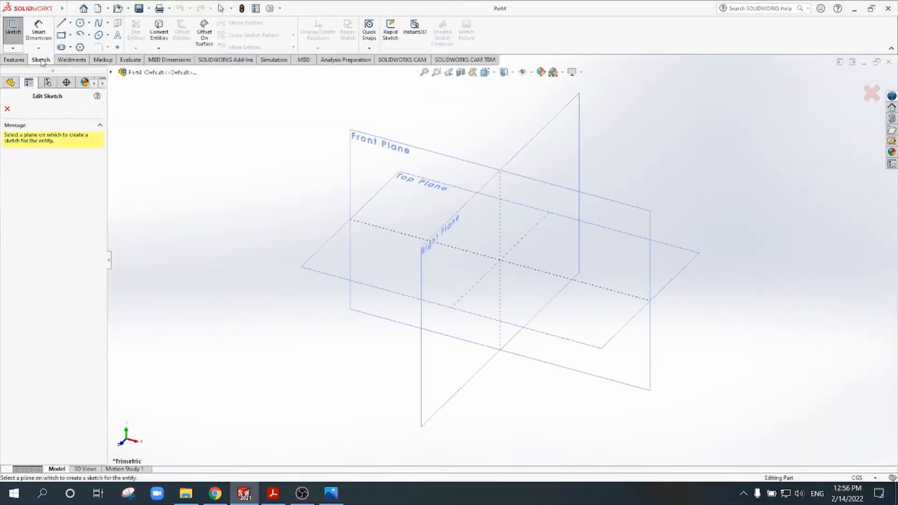
{"action": "left_click", "coordinate": [415, 182]}
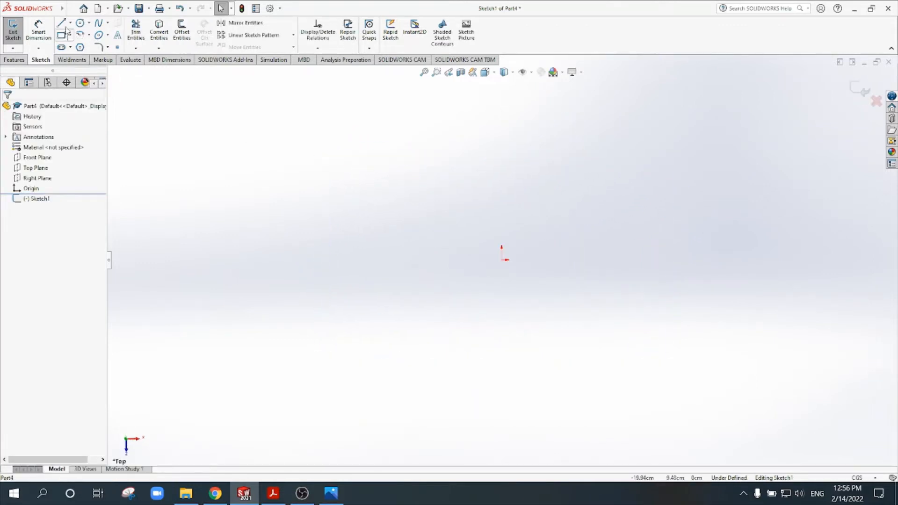
Step: Sketch a circle centred on the origin and dimension its diameter to 30 cm
{"action": "left_click", "coordinate": [80, 23]}
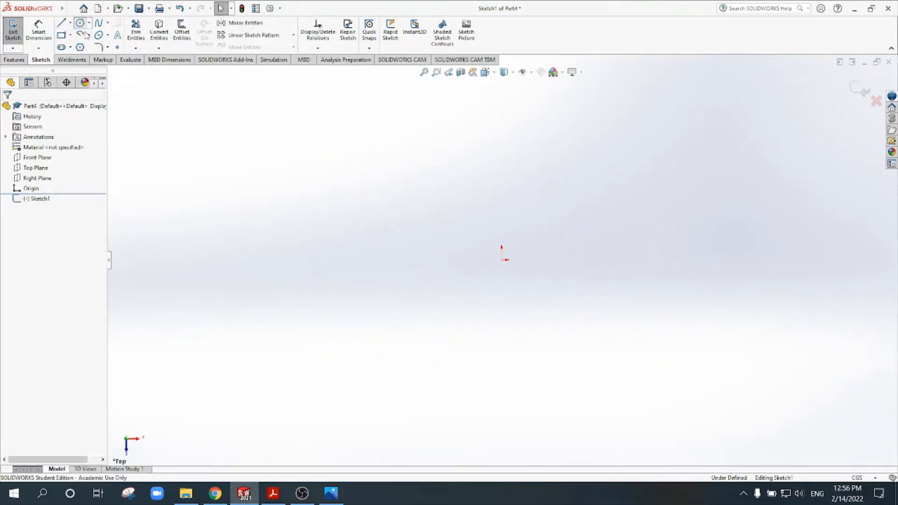
{"action": "left_click", "coordinate": [501, 260]}
{"action": "left_click", "coordinate": [424, 195]}
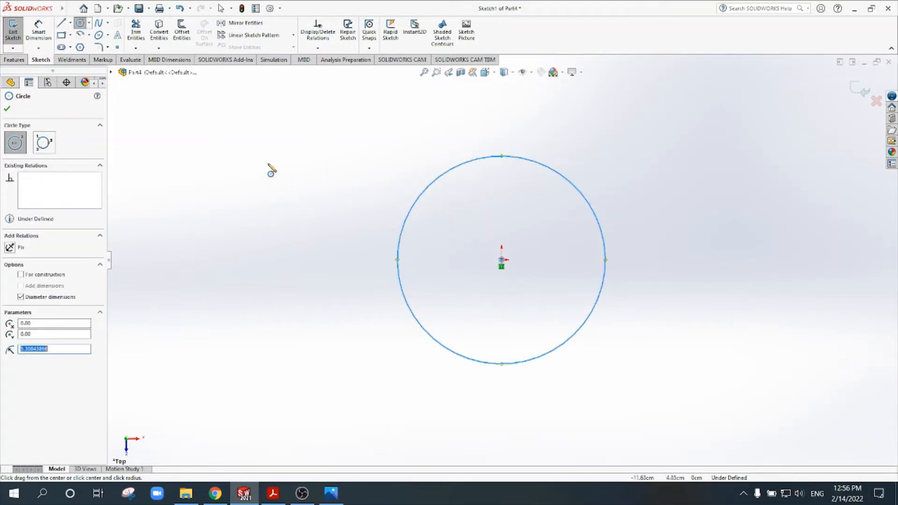
{"action": "left_click", "coordinate": [29, 45]}
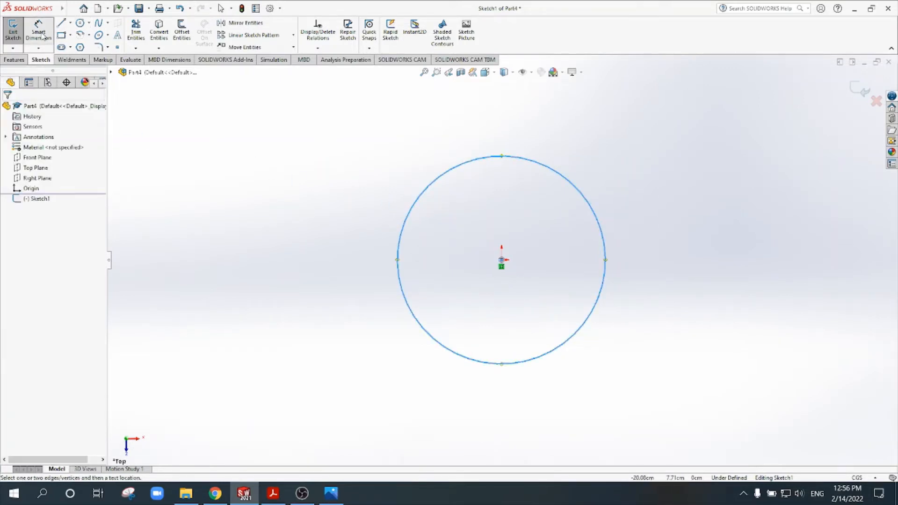
{"action": "left_click", "coordinate": [423, 197]}
{"action": "left_click", "coordinate": [328, 213]}
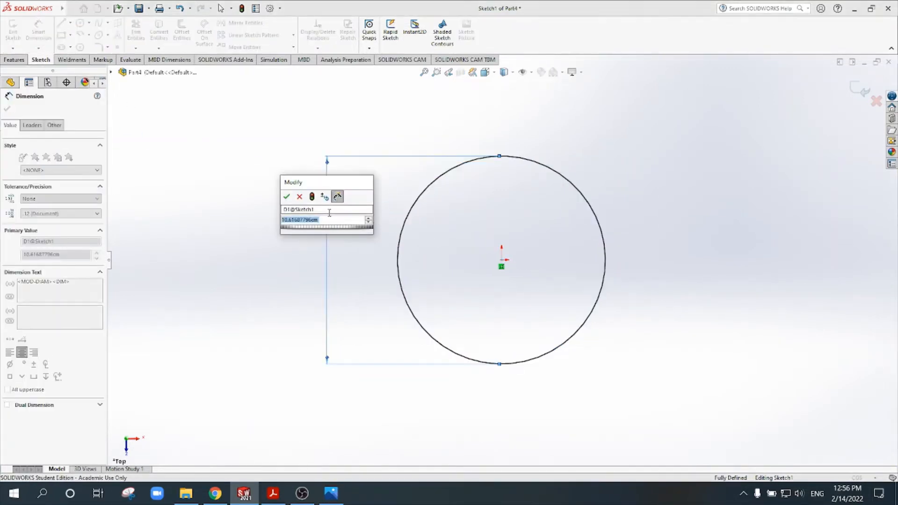
{"action": "type", "text": "30"}
{"action": "key", "text": "Return"}
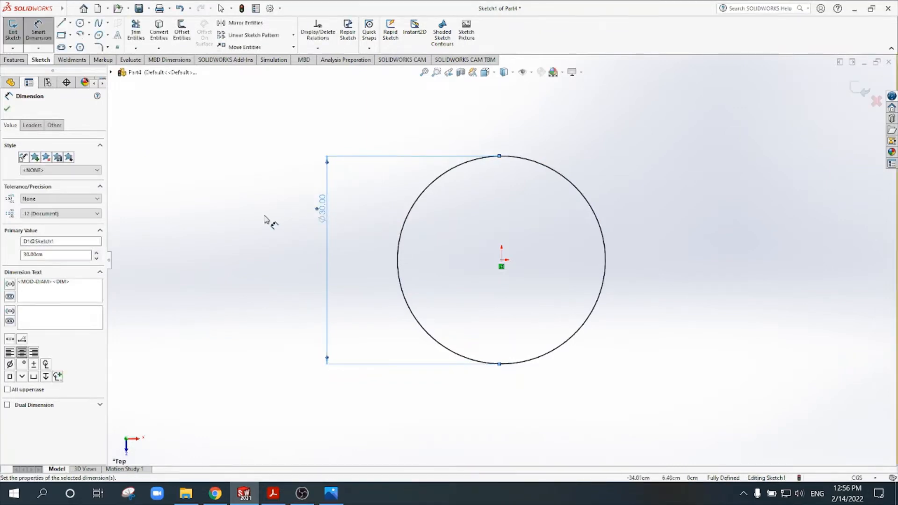
{"action": "left_click", "coordinate": [260, 205]}
Step: Sketch a horizontal line running right from the circle's top quadrant point and set its length to 18 cm
{"action": "left_click", "coordinate": [62, 22]}
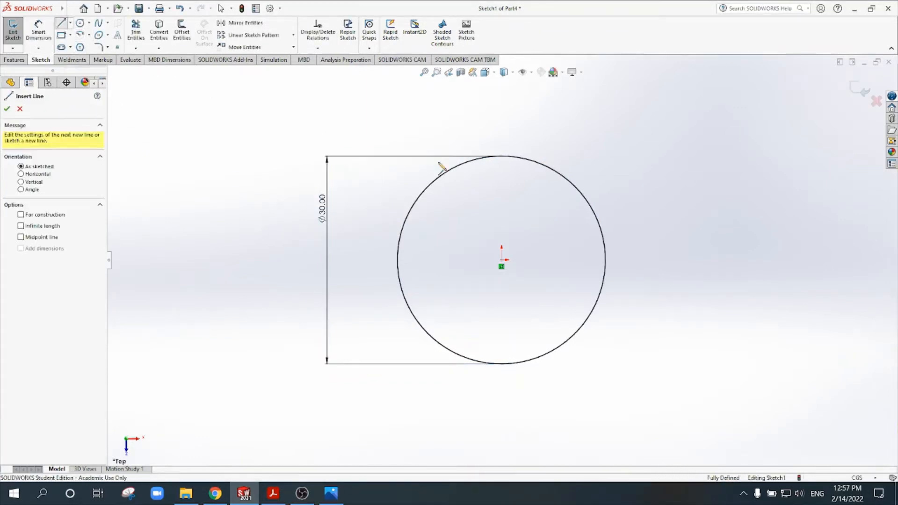
{"action": "left_click", "coordinate": [501, 156]}
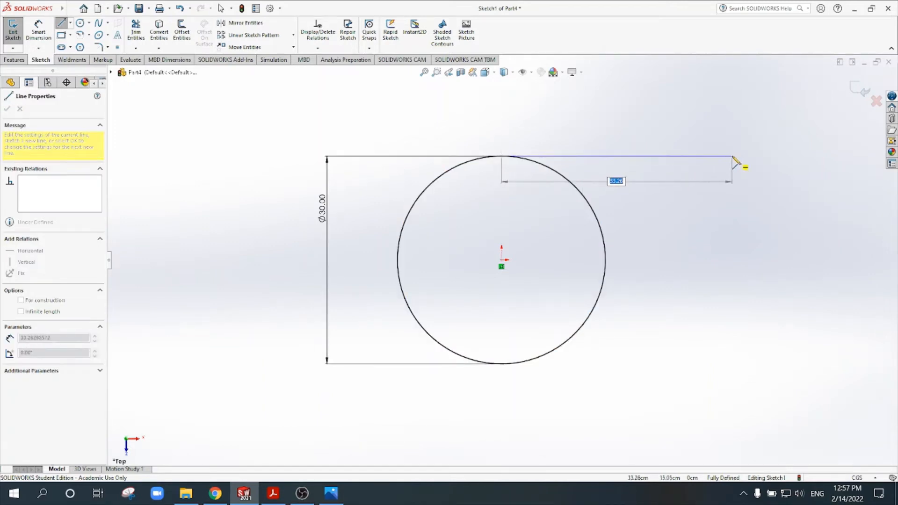
{"action": "left_click", "coordinate": [732, 156]}
{"action": "left_click", "coordinate": [38, 33]}
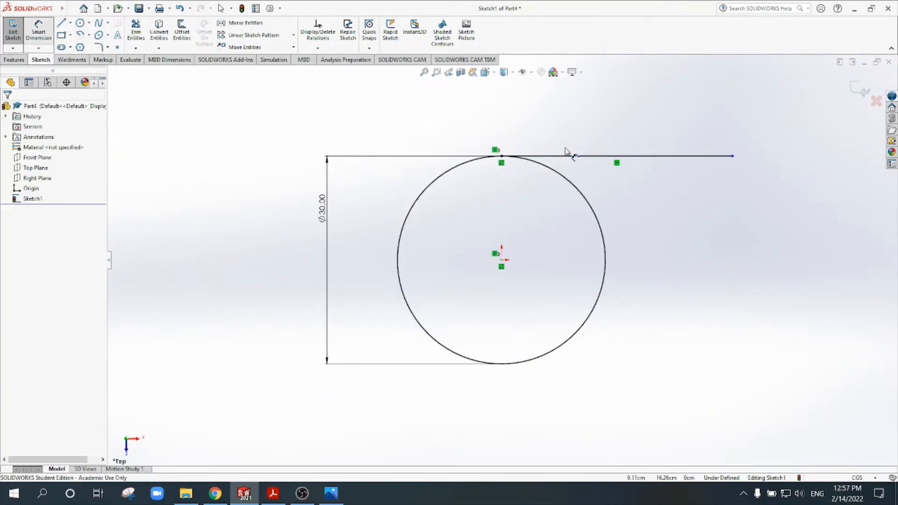
{"action": "left_click", "coordinate": [591, 156]}
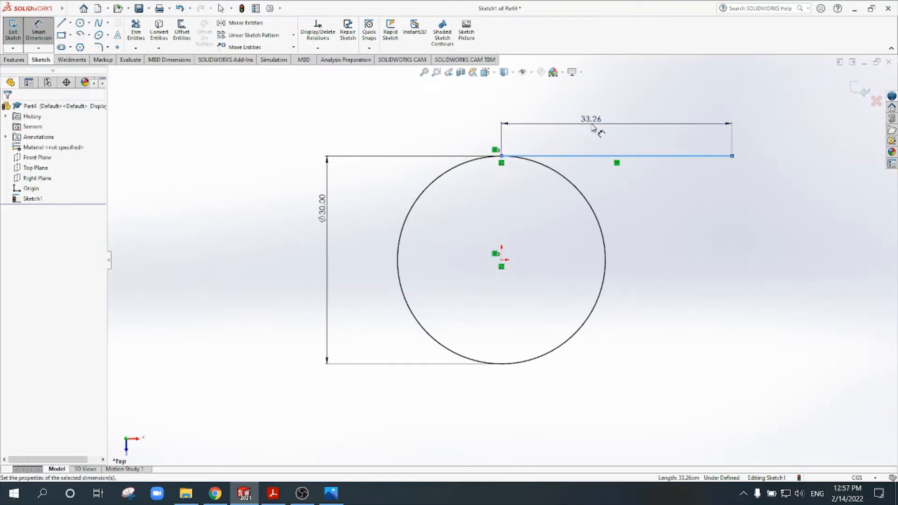
{"action": "left_click", "coordinate": [540, 130]}
{"action": "type", "text": "18"}
{"action": "key", "text": "Return"}
{"action": "key", "text": "Escape"}
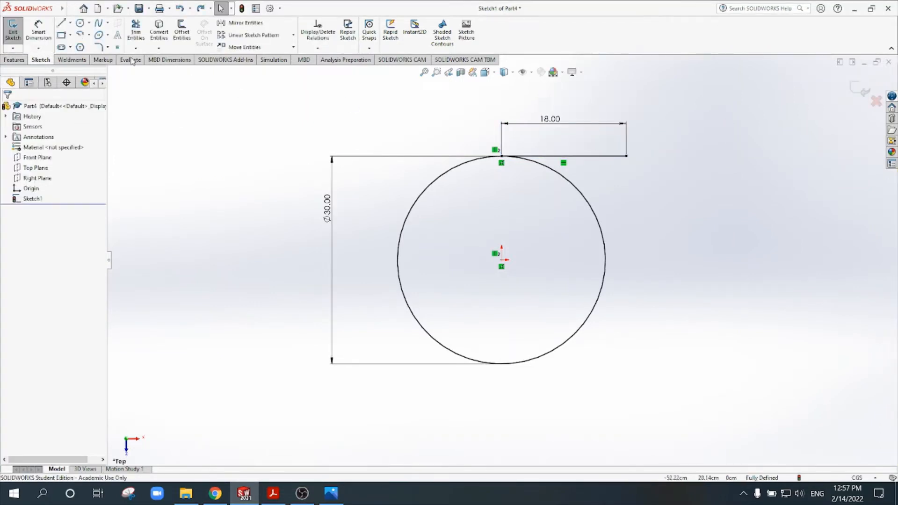
Step: Sketch a matching horizontal line running right from the circle's bottom quadrant point and set its length to 18 cm
{"action": "key", "text": "l"}
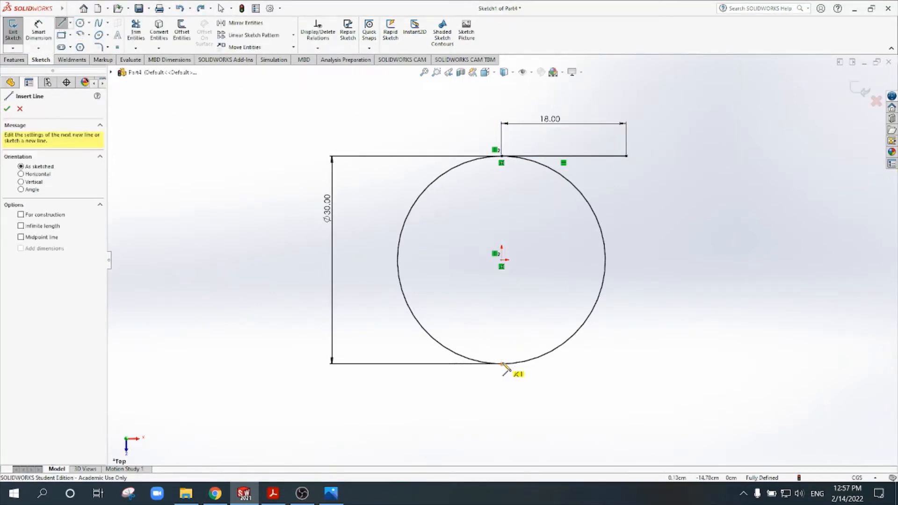
{"action": "left_click", "coordinate": [502, 364]}
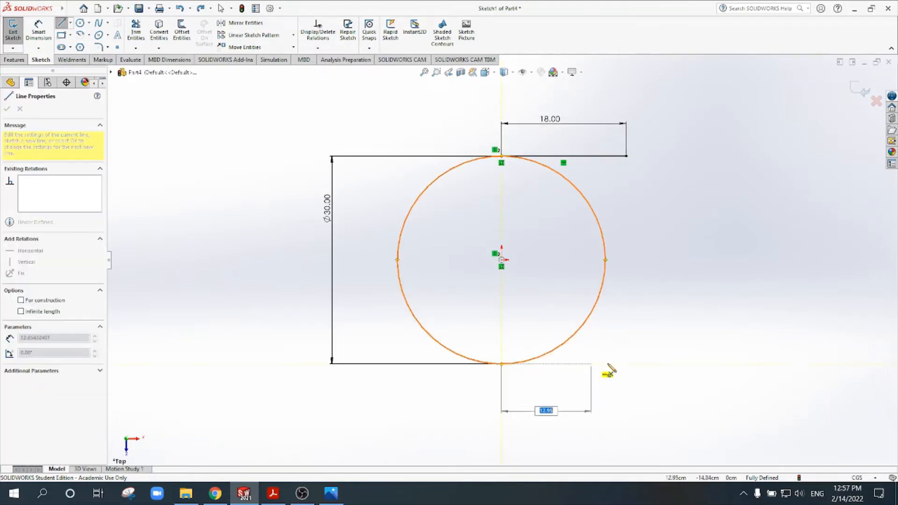
{"action": "left_click", "coordinate": [648, 364]}
{"action": "key", "text": "Escape"}
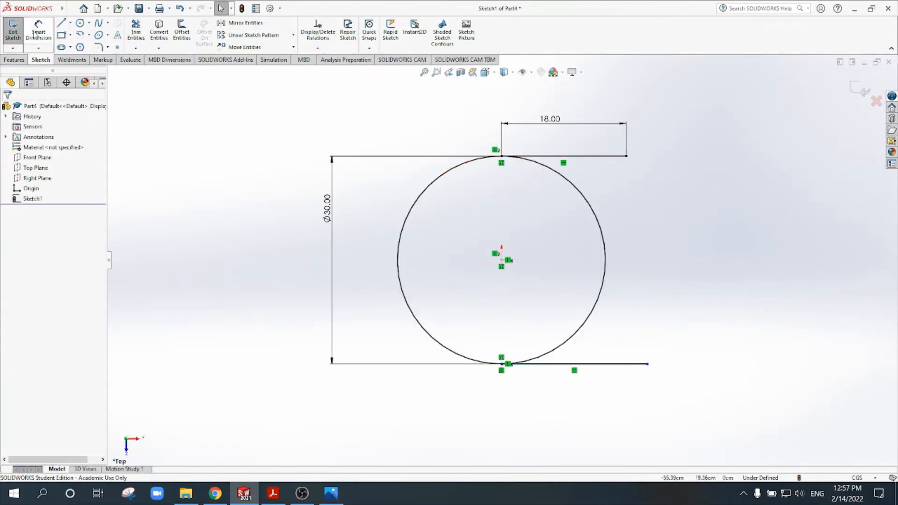
{"action": "key", "text": "d"}
{"action": "left_click", "coordinate": [608, 366]}
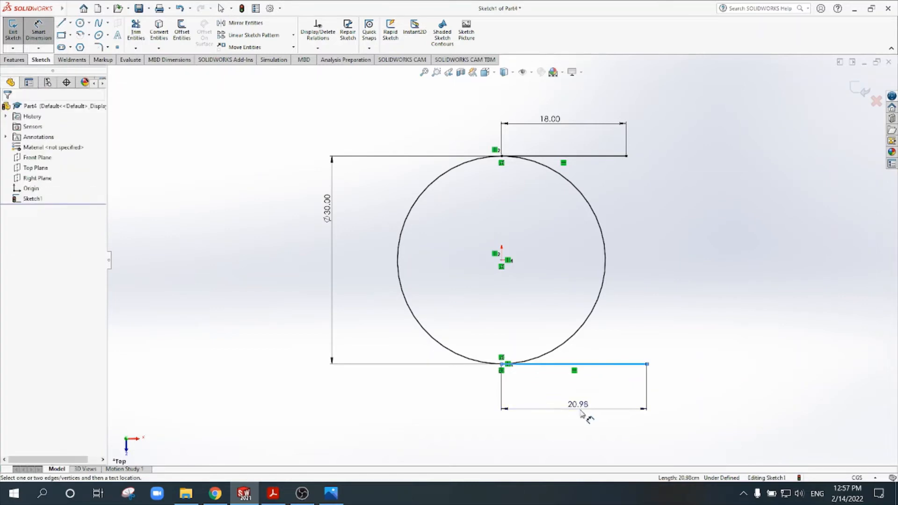
{"action": "left_click", "coordinate": [581, 411]}
{"action": "type", "text": "18"}
{"action": "key", "text": "Return"}
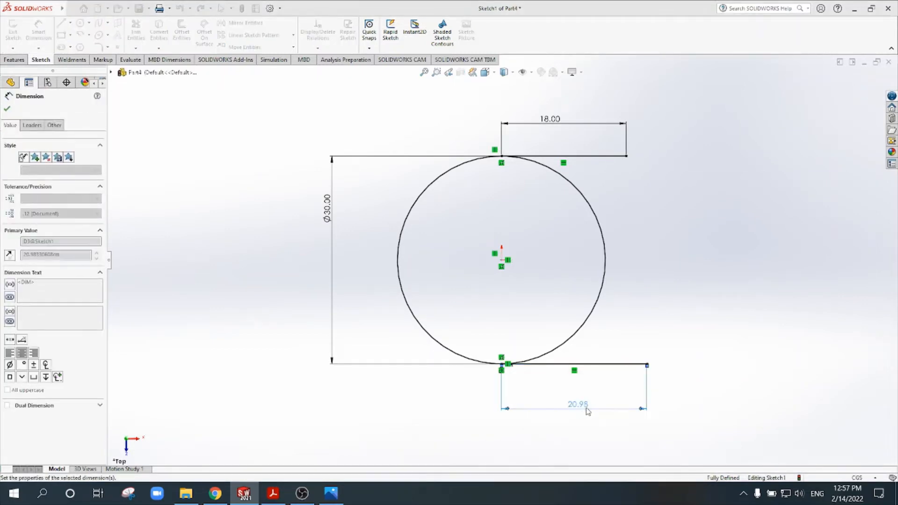
Step: Join the free ends of the two 18 cm lines with a vertical line and trim away the circle's right half
{"action": "key", "text": "l"}
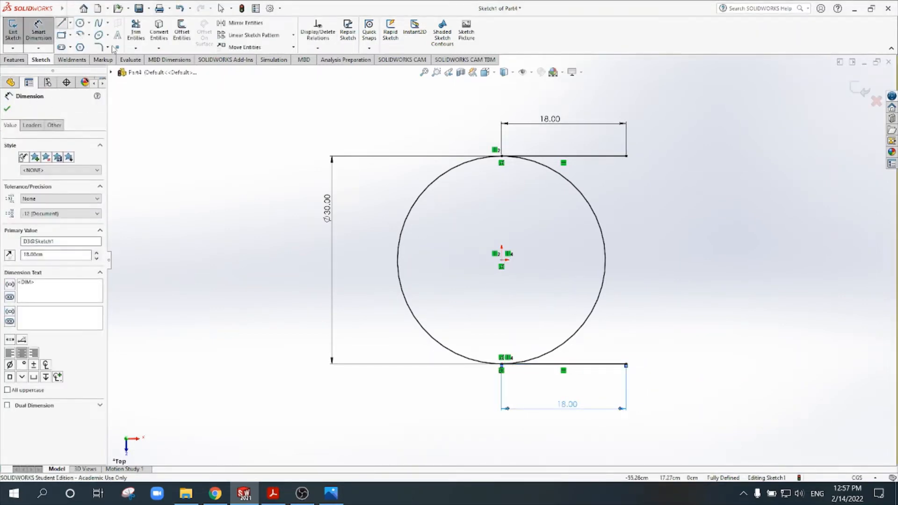
{"action": "left_click", "coordinate": [627, 156]}
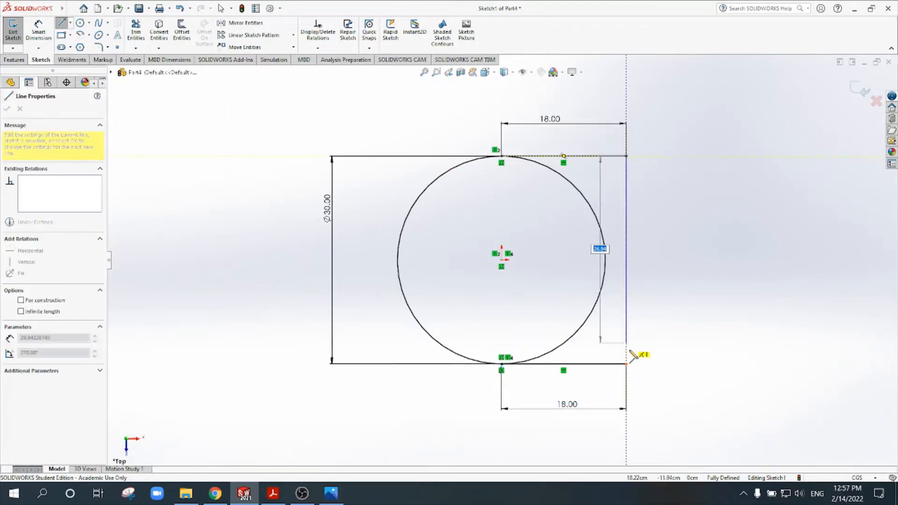
{"action": "left_click", "coordinate": [627, 364]}
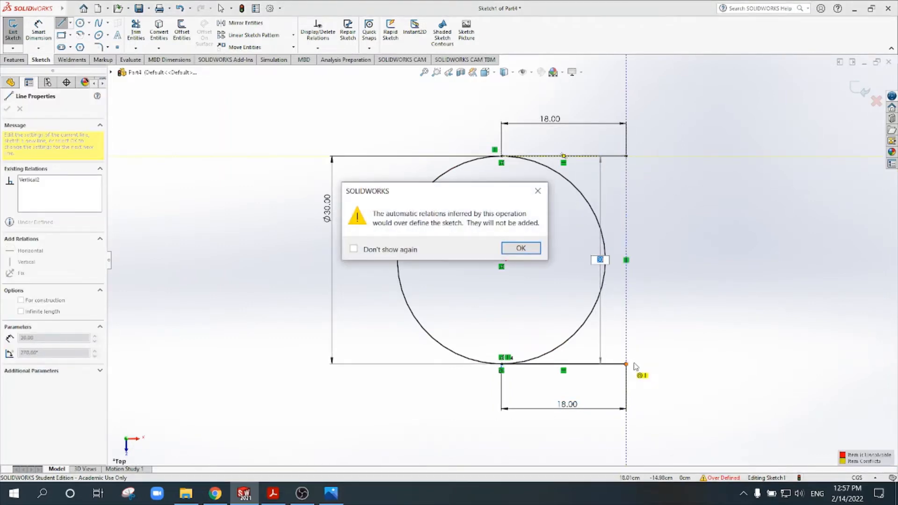
{"action": "left_click", "coordinate": [520, 248]}
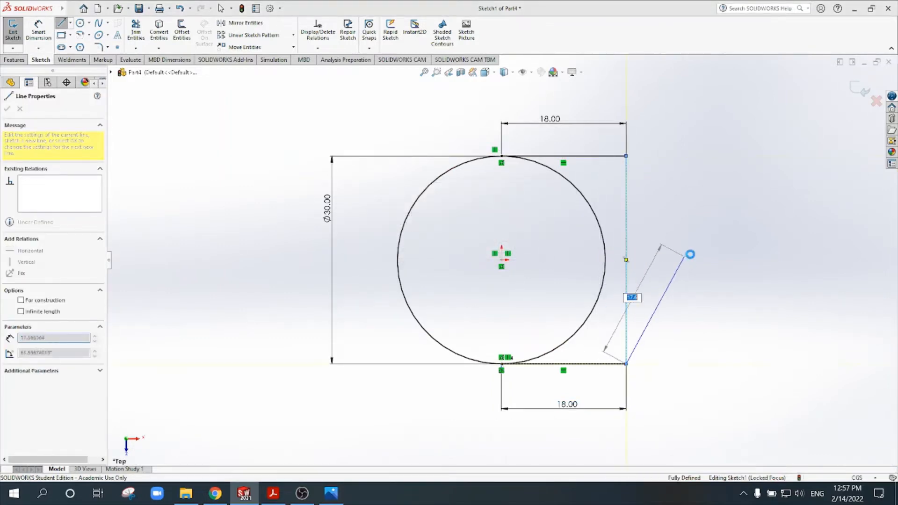
{"action": "key", "text": "Escape"}
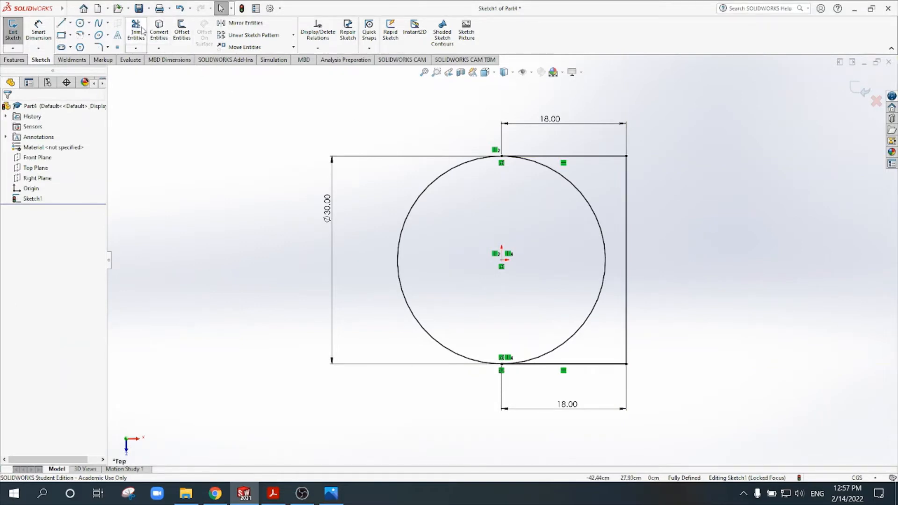
{"action": "left_click", "coordinate": [136, 29]}
{"action": "left_click_drag", "start_coordinate": [563, 202], "coordinate": [585, 184]}
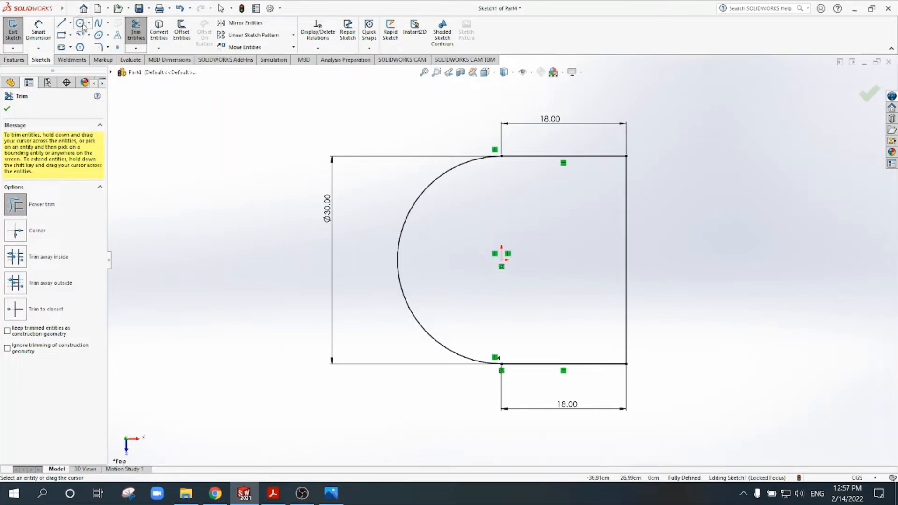
Step: Sketch a hole circle centred on the origin, set its diameter to 15 cm and exit the sketch
{"action": "left_click", "coordinate": [80, 23]}
{"action": "left_click", "coordinate": [502, 260]}
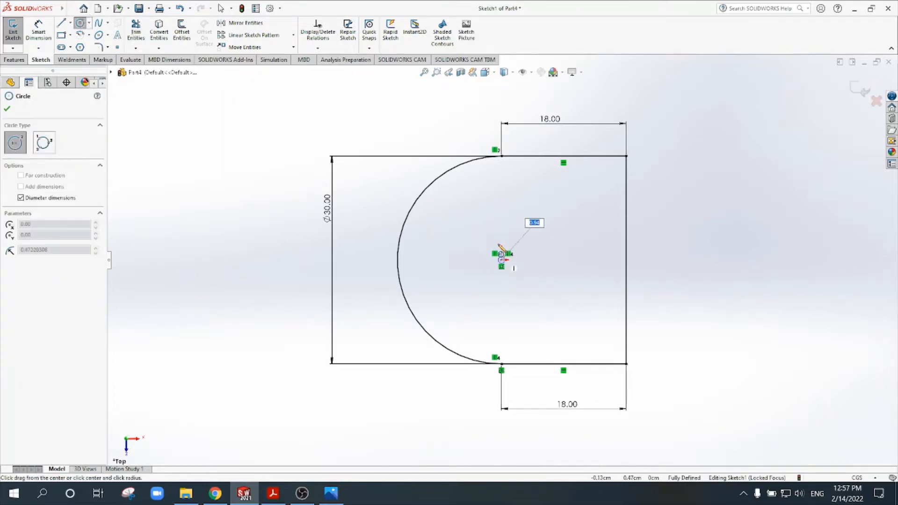
{"action": "left_click", "coordinate": [473, 232]}
{"action": "key", "text": "Escape"}
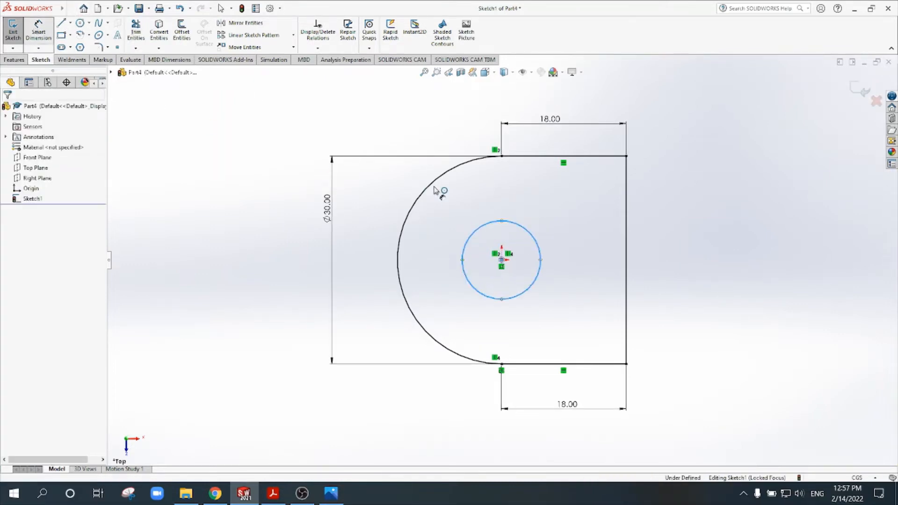
{"action": "left_click", "coordinate": [475, 232]}
{"action": "left_click", "coordinate": [469, 208]}
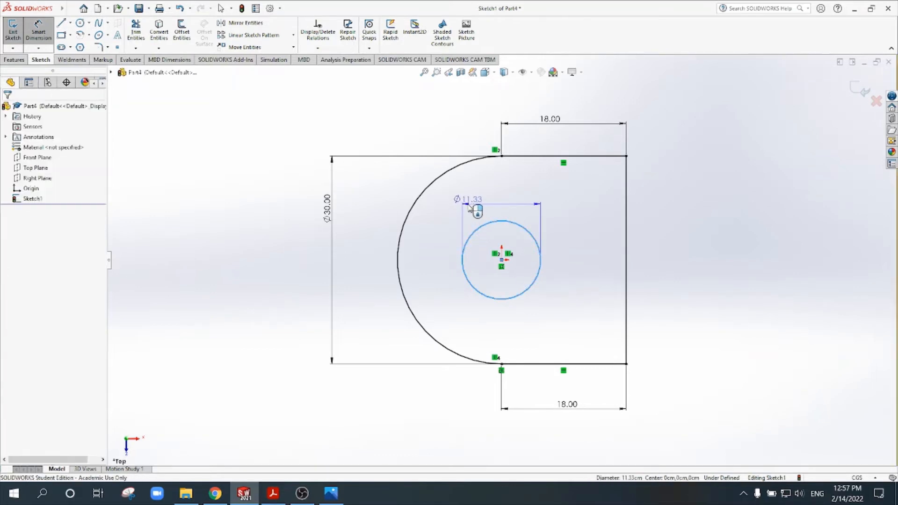
{"action": "left_click", "coordinate": [475, 209]}
{"action": "type", "text": "1"}
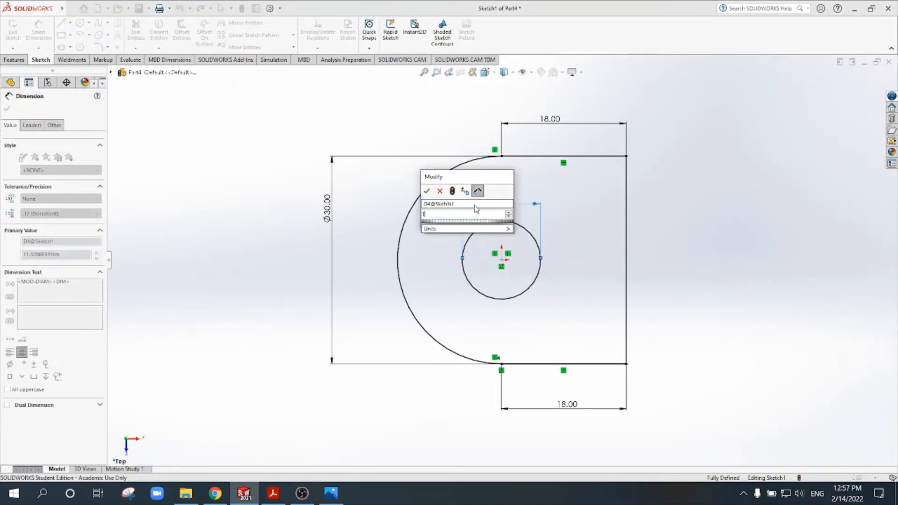
{"action": "type", "text": "5"}
{"action": "key", "text": "Return"}
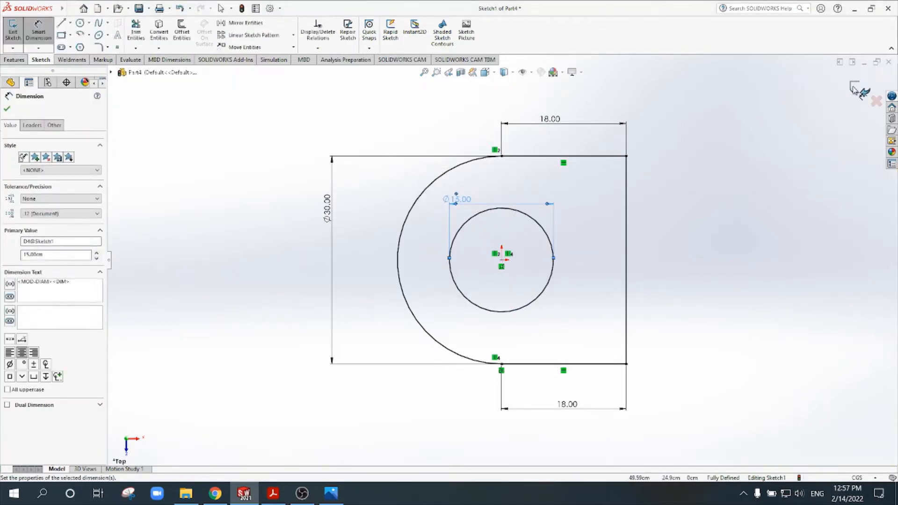
{"action": "left_click", "coordinate": [855, 89]}
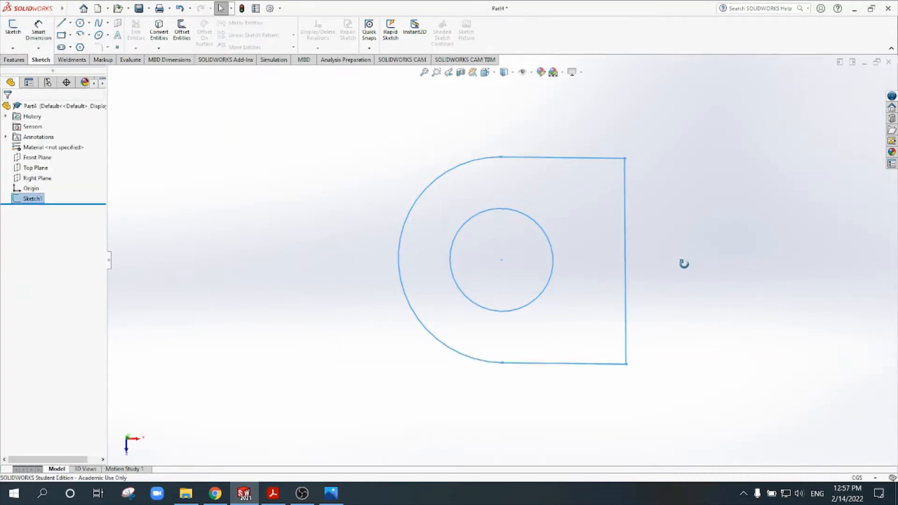
Step: Extrude the D-shaped profile with its hole upward as a solid boss to a blind depth of 30 cm
{"action": "middle_click_drag", "start_coordinate": [684, 264], "coordinate": [669, 163]}
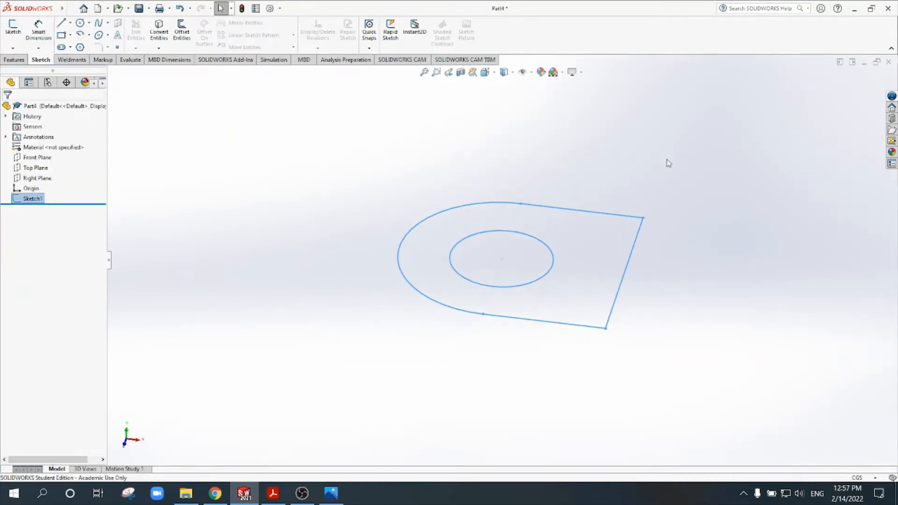
{"action": "left_click", "coordinate": [23, 59]}
{"action": "left_click", "coordinate": [17, 31]}
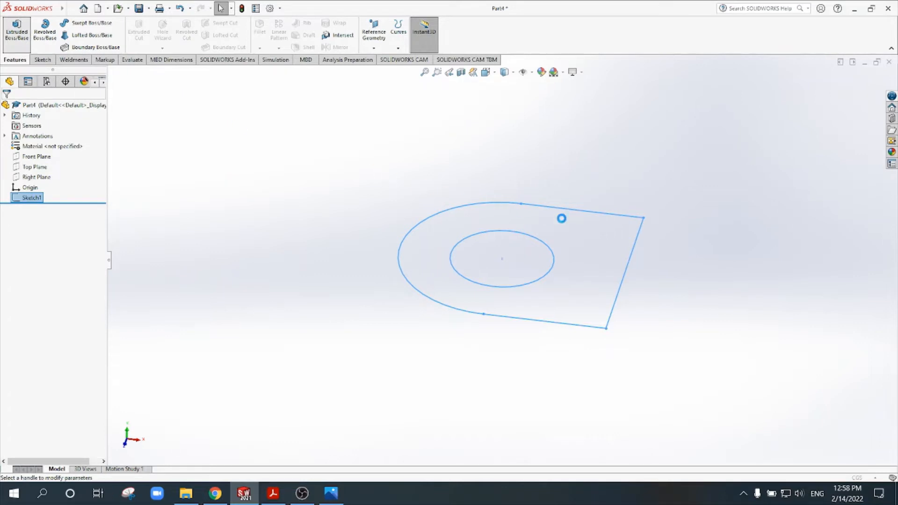
{"action": "left_click_drag", "start_coordinate": [512, 253], "coordinate": [543, 121]}
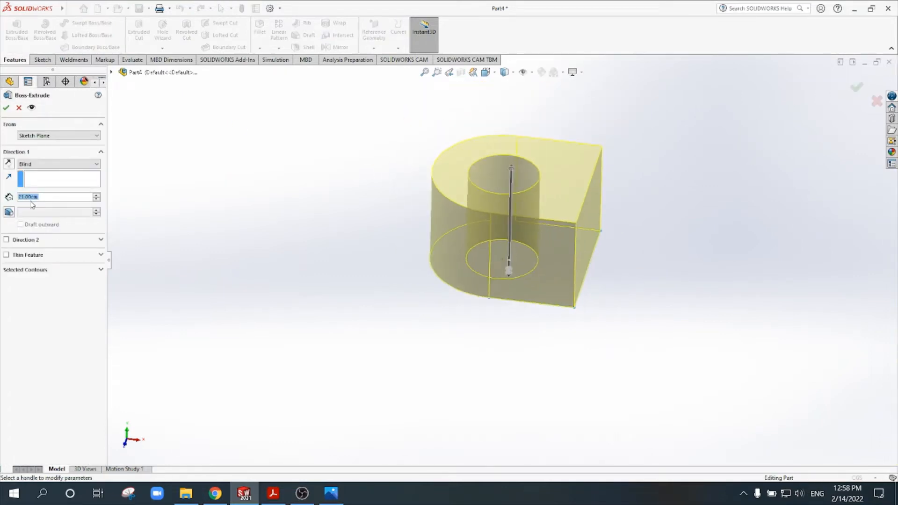
{"action": "type", "text": "30"}
{"action": "key", "text": "Return"}
{"action": "left_click", "coordinate": [6, 108]}
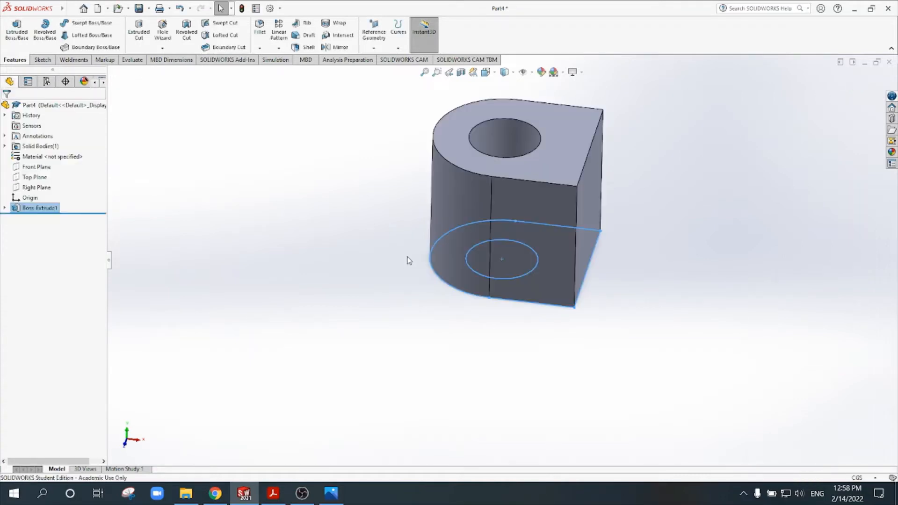
Step: Start a sketch on the boss's bottom face and draw a corner rectangle about 34 cm wide outward from a corner of its flat end
{"action": "middle_click_drag", "start_coordinate": [403, 344], "coordinate": [603, 200]}
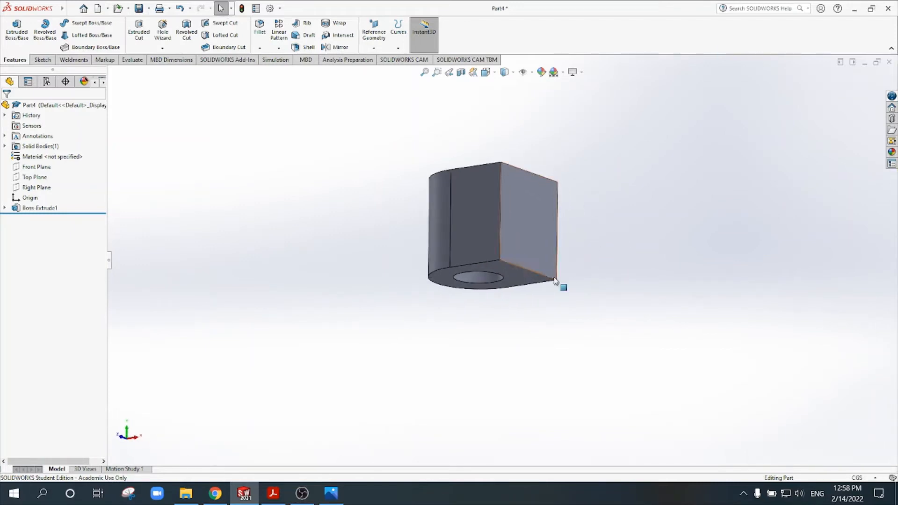
{"action": "left_click", "coordinate": [531, 280]}
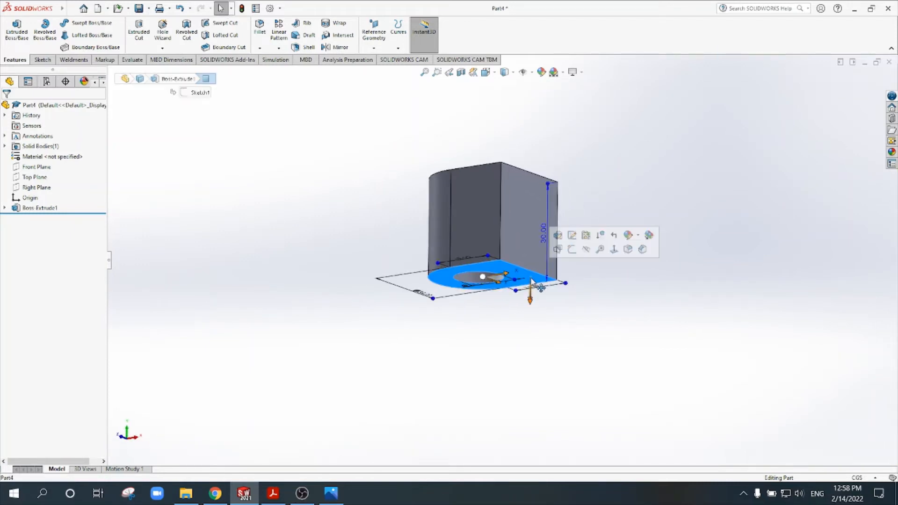
{"action": "left_click", "coordinate": [572, 249]}
{"action": "middle_click_drag", "start_coordinate": [578, 223], "coordinate": [577, 248]}
{"action": "left_click", "coordinate": [496, 76]}
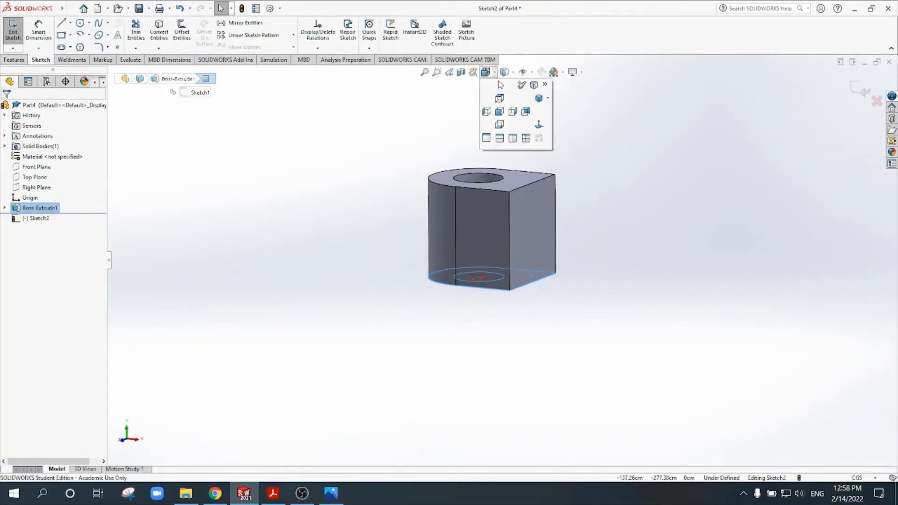
{"action": "left_click", "coordinate": [501, 98]}
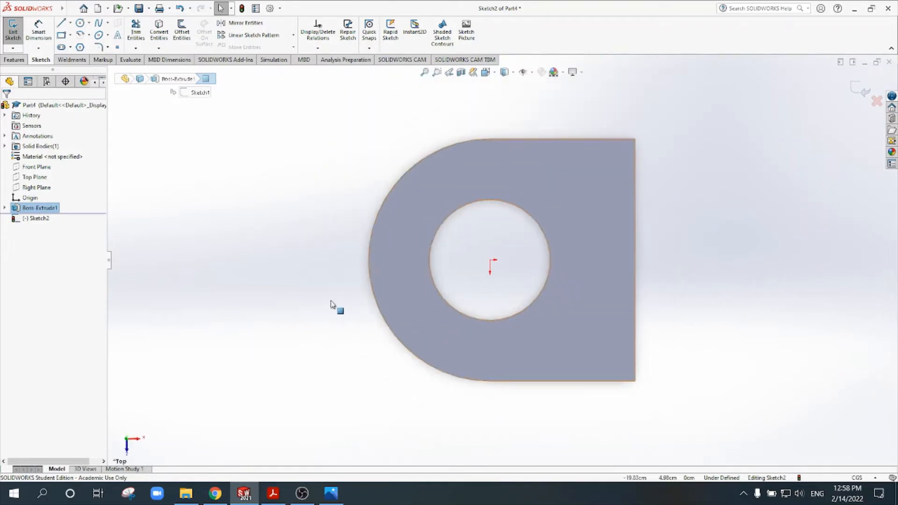
{"action": "left_click", "coordinate": [62, 36]}
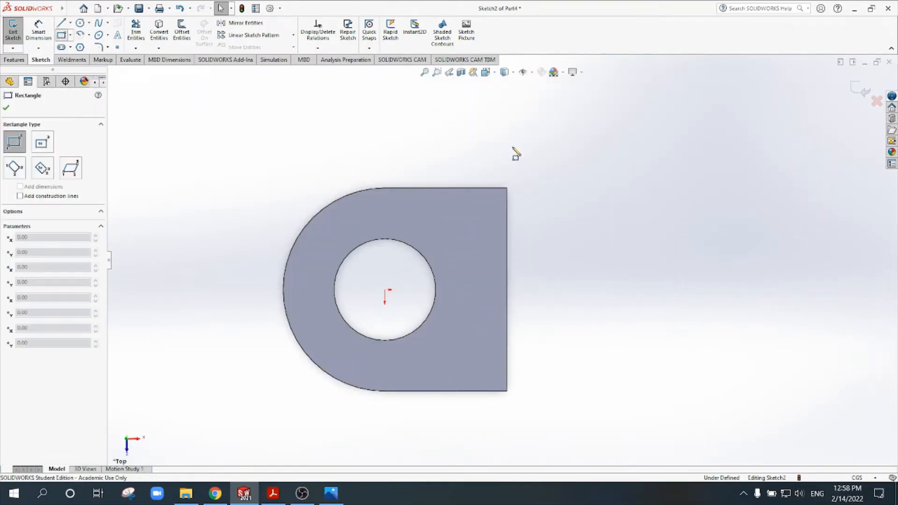
{"action": "left_click", "coordinate": [507, 188]}
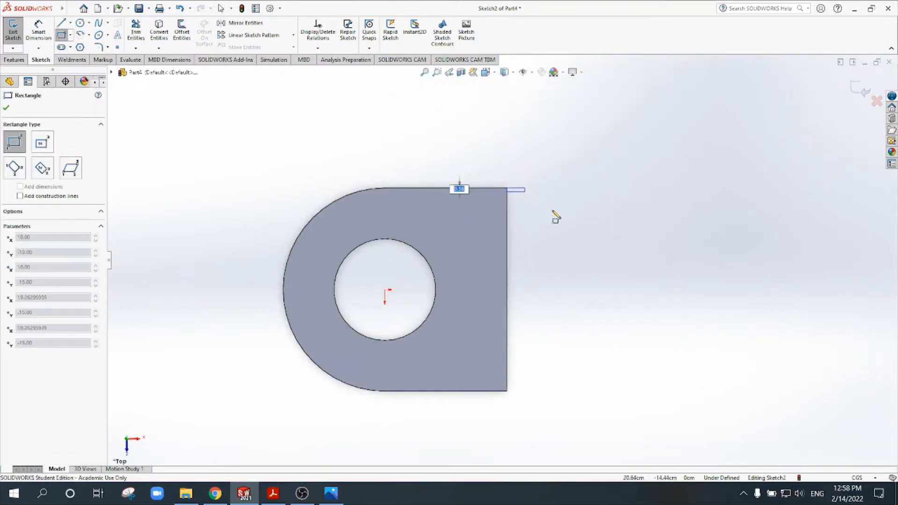
{"action": "left_click", "coordinate": [734, 418]}
{"action": "key", "text": "Escape"}
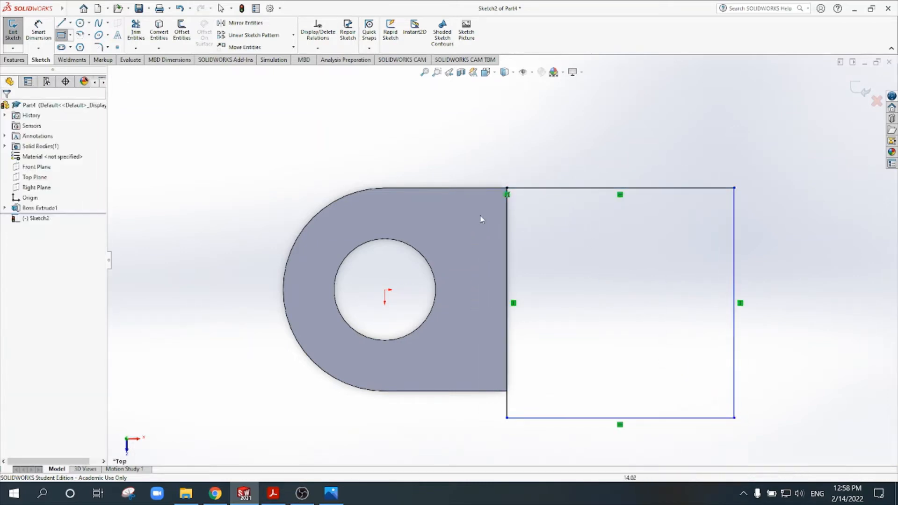
Step: Dimension the rectangle's outer vertical side to 30 cm so it matches the boss's width
{"action": "left_click", "coordinate": [47, 34]}
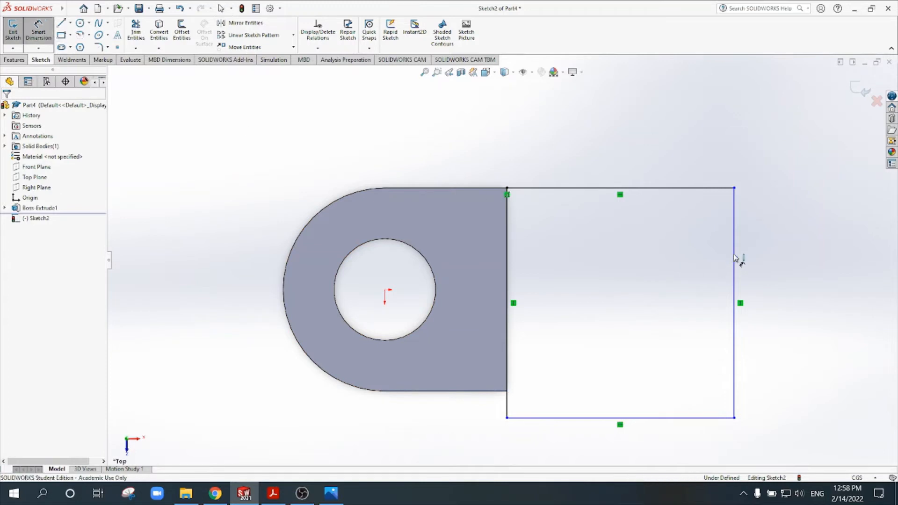
{"action": "left_click", "coordinate": [735, 253]}
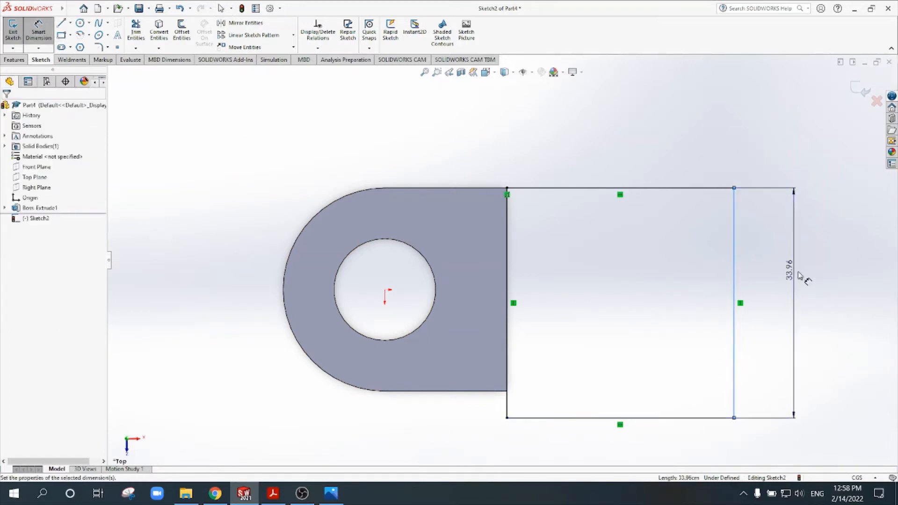
{"action": "left_click", "coordinate": [801, 279]}
{"action": "type", "text": "30"}
{"action": "key", "text": "Return"}
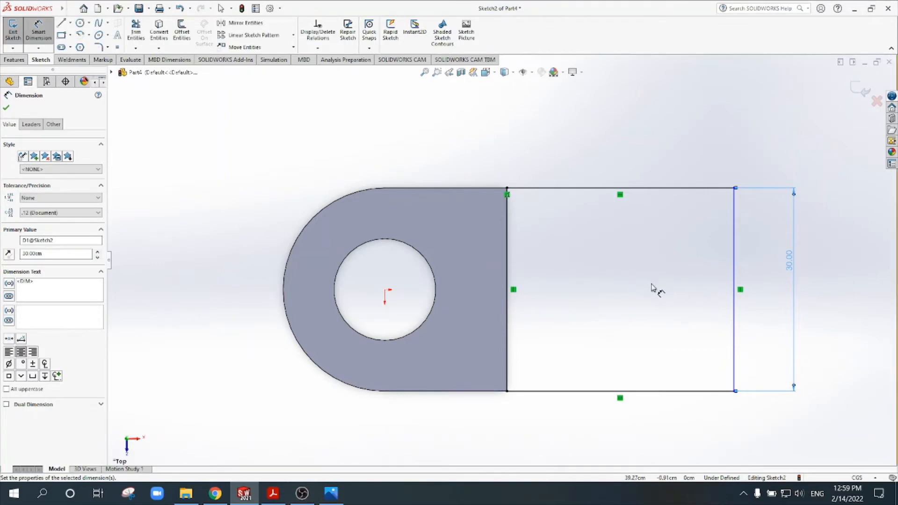
{"action": "key", "text": "Escape"}
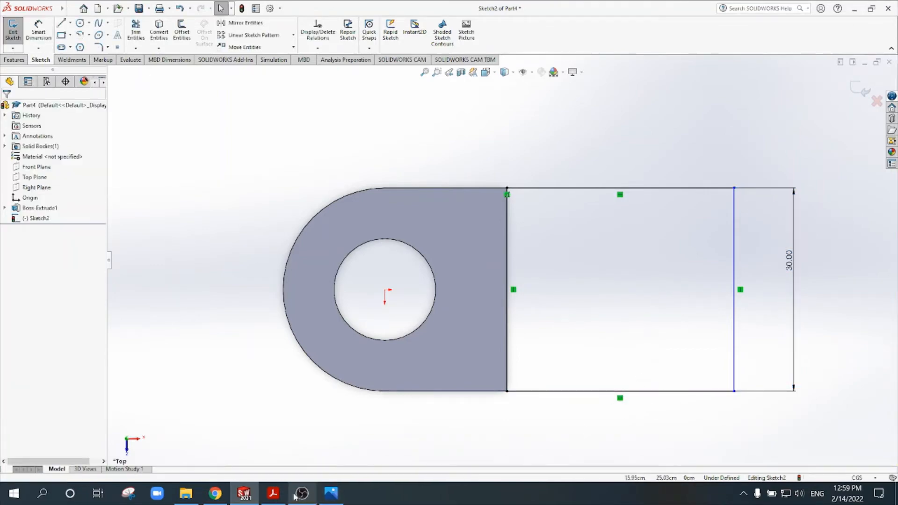
Step: Check the overall length in the PDF drawing and set the distance from the origin to the rectangle's outer side to 60 cm
{"action": "left_click", "coordinate": [274, 494]}
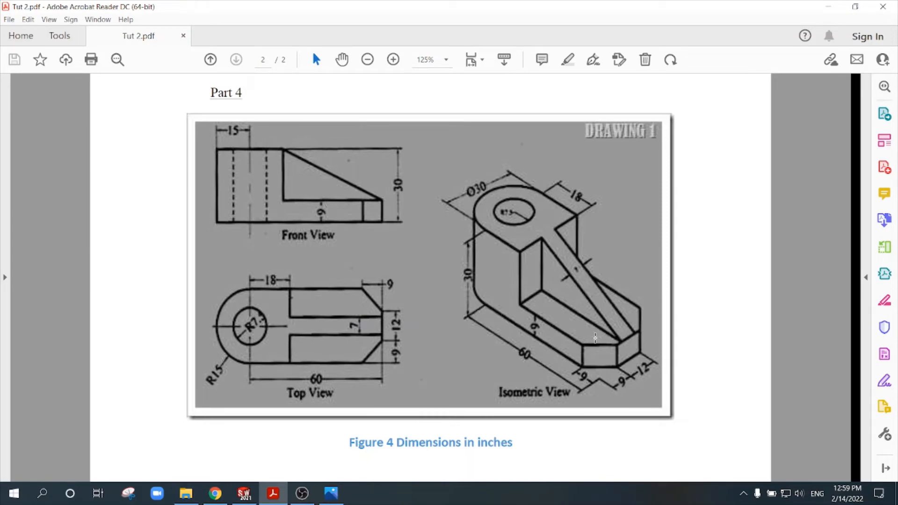
{"action": "left_click", "coordinate": [244, 494]}
{"action": "left_click", "coordinate": [39, 31]}
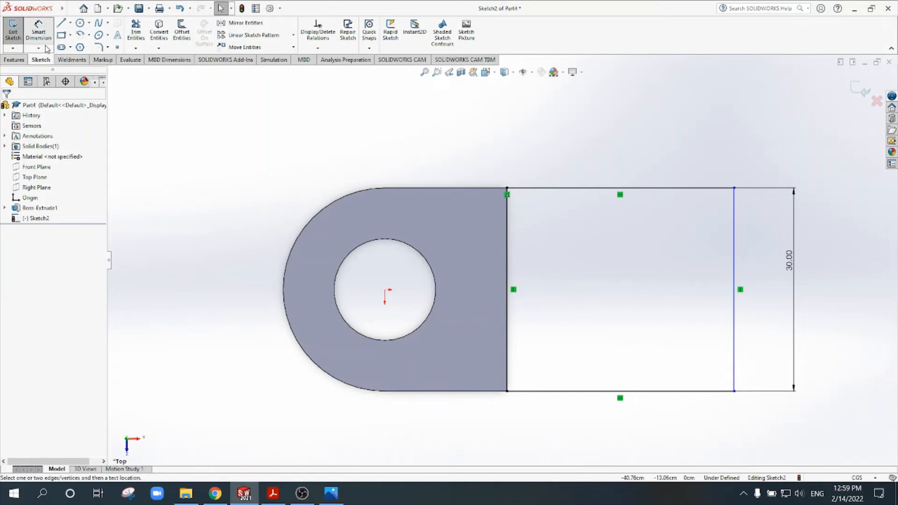
{"action": "left_click", "coordinate": [385, 290]}
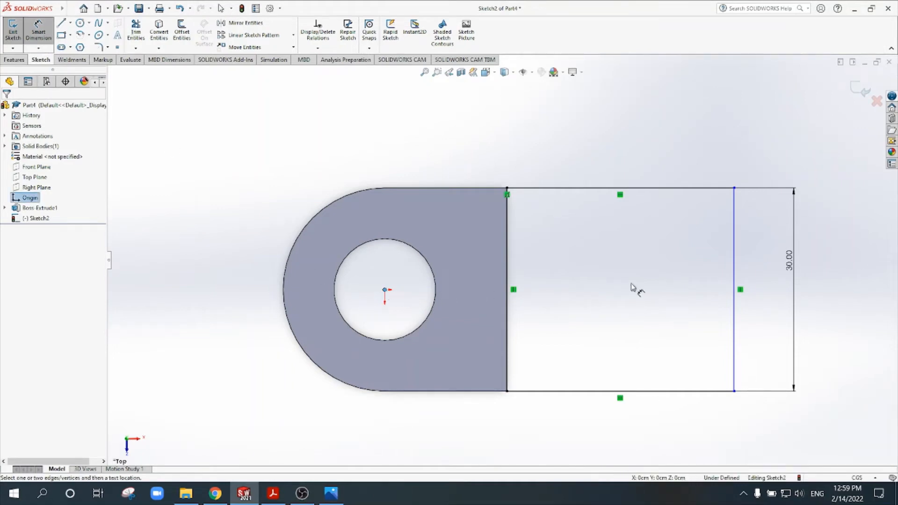
{"action": "left_click", "coordinate": [734, 279]}
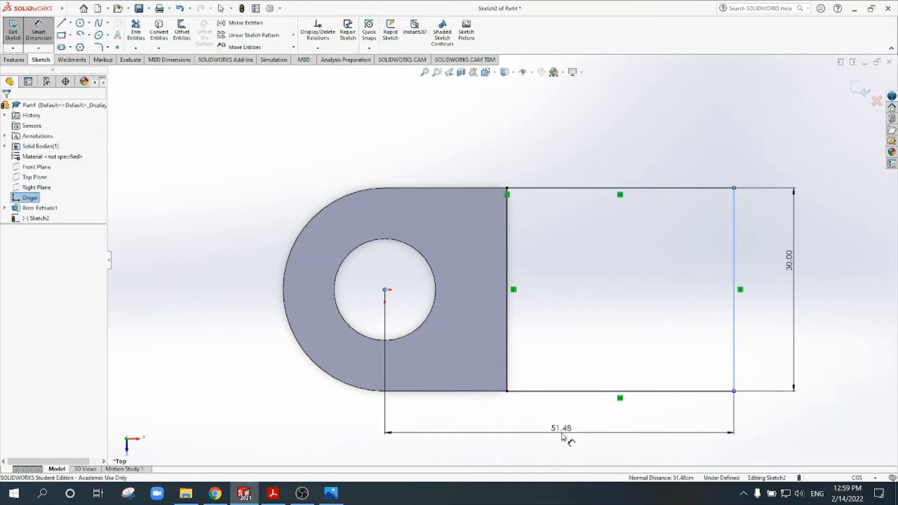
{"action": "left_click", "coordinate": [564, 436]}
{"action": "type", "text": "60"}
{"action": "key", "text": "Return"}
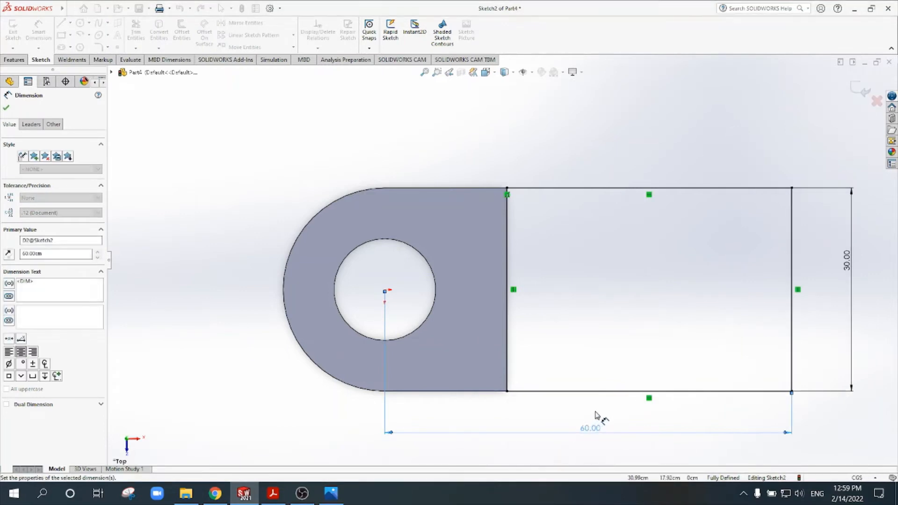
{"action": "scroll", "coordinate": [502, 261], "scroll_direction": "up", "scroll_amount": 1}
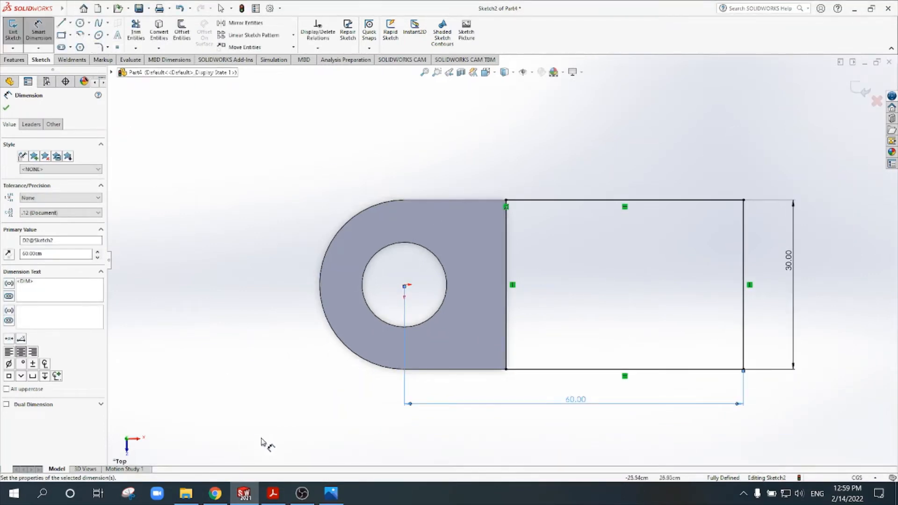
Step: Check the corner sizes in the PDF drawing, chamfer the rectangle's two outer corners with an equal distance of 9 cm and exit the sketch
{"action": "left_click", "coordinate": [273, 493]}
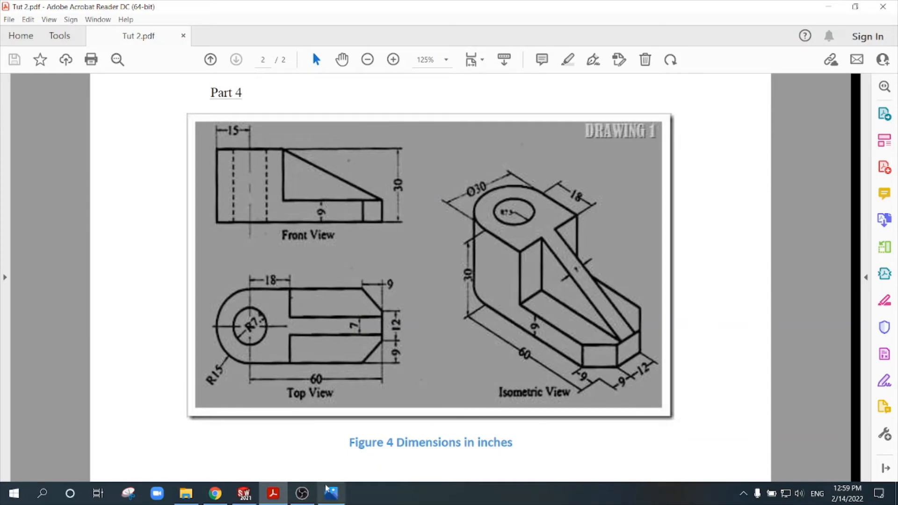
{"action": "left_click", "coordinate": [242, 495]}
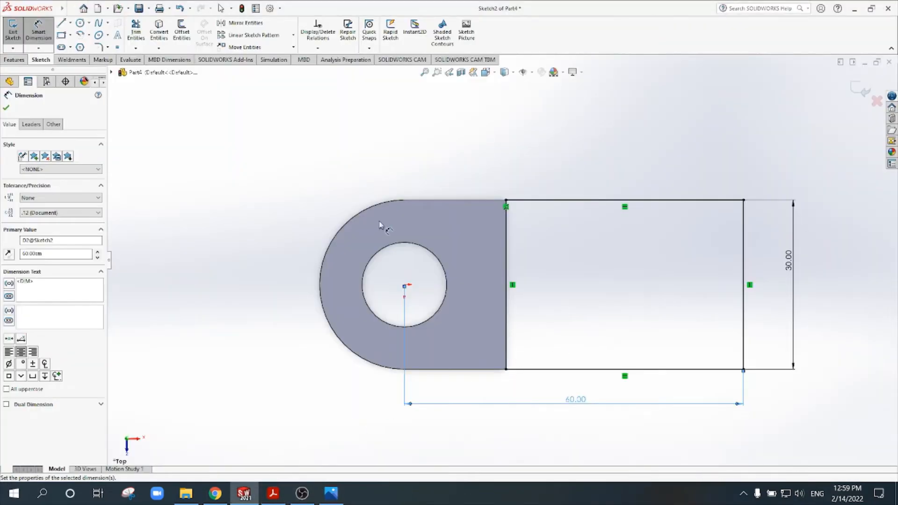
{"action": "left_click", "coordinate": [119, 48]}
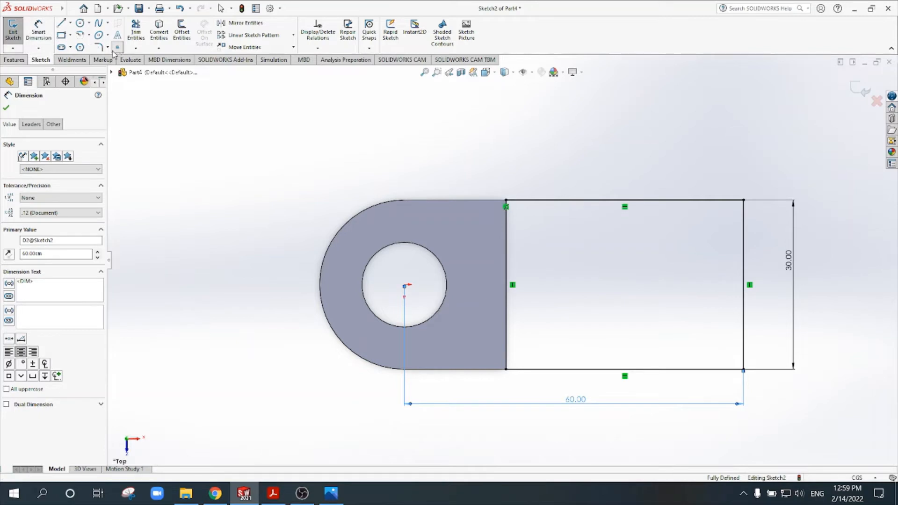
{"action": "left_click", "coordinate": [108, 48]}
{"action": "left_click", "coordinate": [117, 70]}
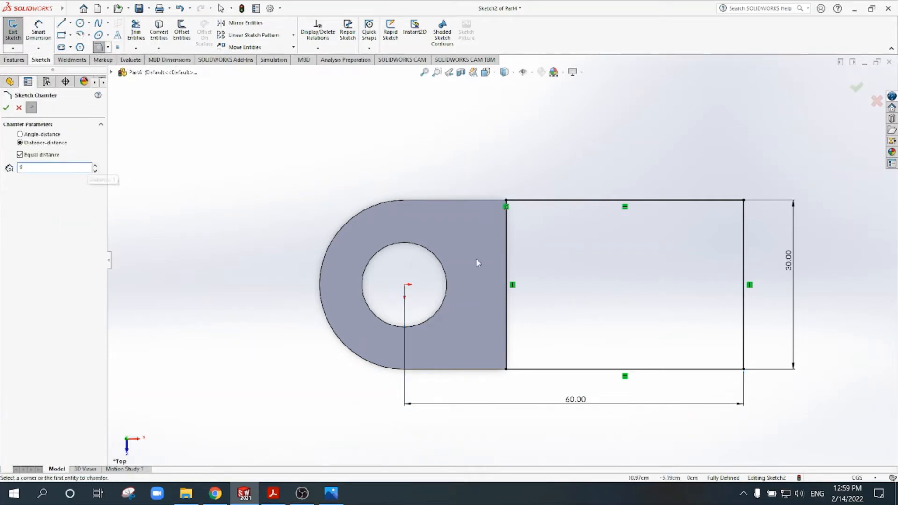
{"action": "left_click", "coordinate": [743, 369]}
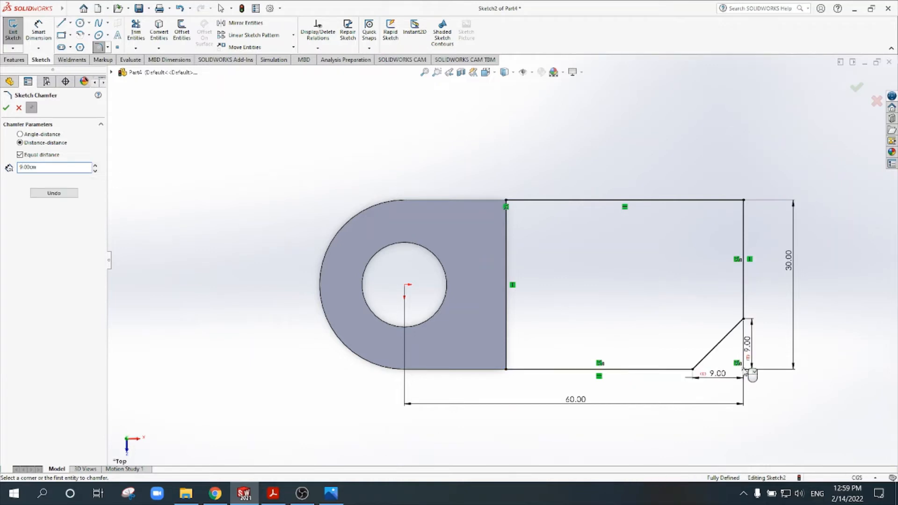
{"action": "left_click", "coordinate": [744, 200]}
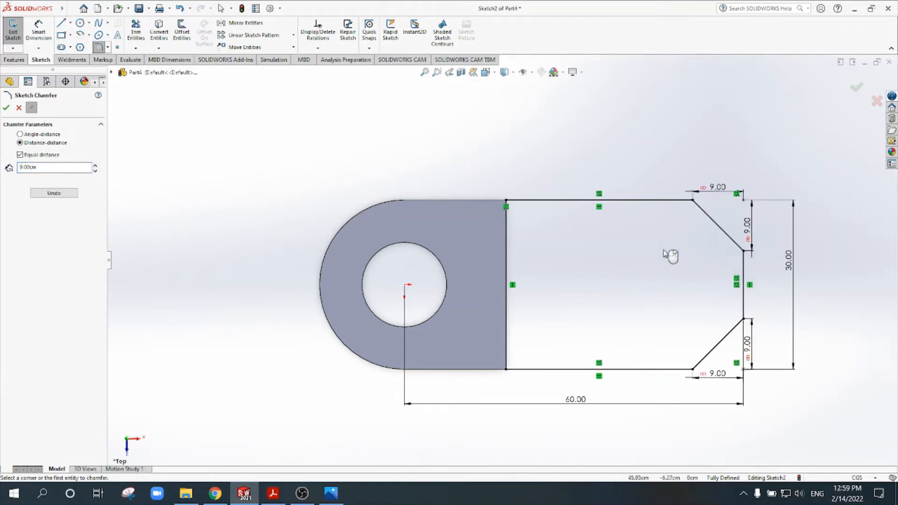
{"action": "left_click", "coordinate": [857, 87]}
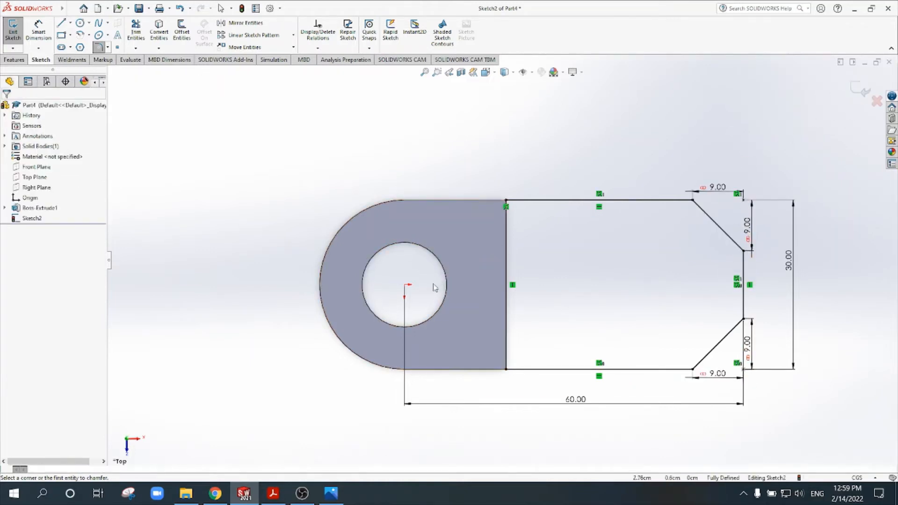
{"action": "scroll", "coordinate": [502, 248], "scroll_direction": "up", "scroll_amount": 3}
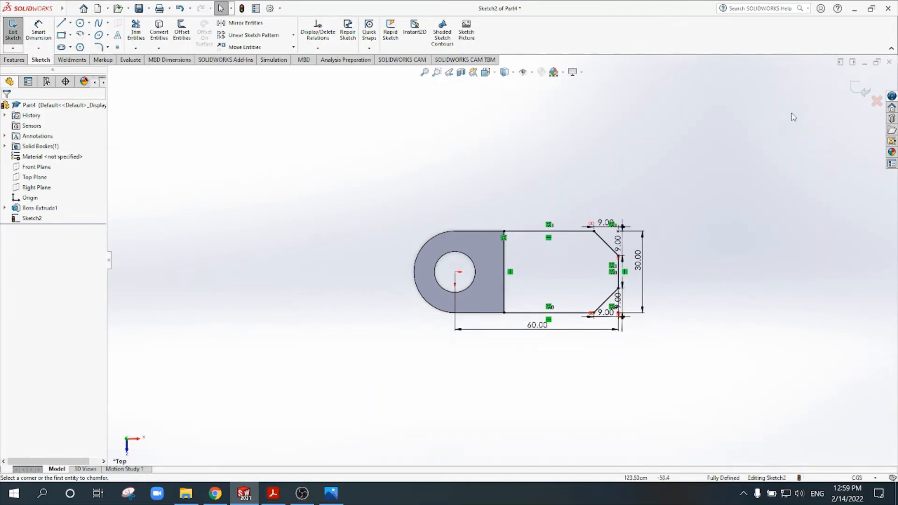
{"action": "left_click", "coordinate": [863, 94]}
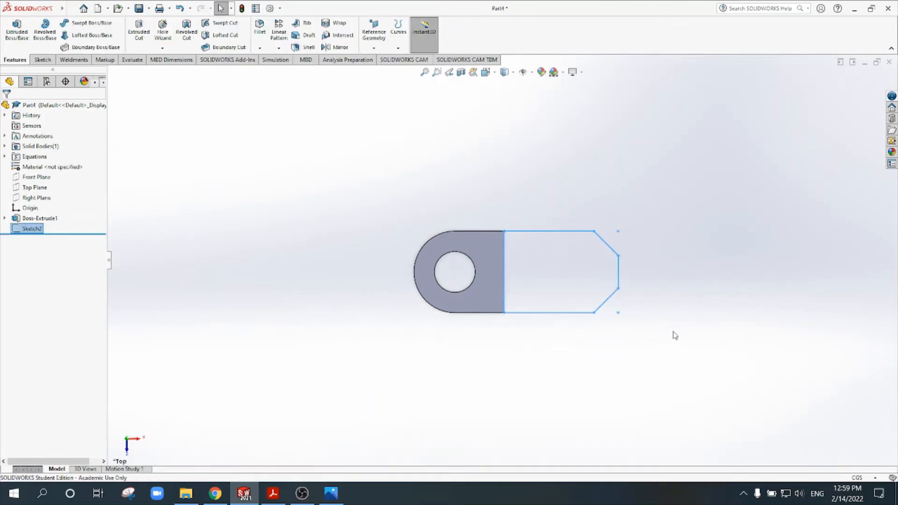
Step: Start a boss extrusion of the chamfered rectangle's region and reverse its direction so the plate rises upward alongside the boss
{"action": "mouse_move", "coordinate": [674, 335]}
{"action": "middle_mouse_down"}
{"action": "mouse_move", "coordinate": [691, 262]}
{"action": "mouse_move", "coordinate": [657, 185]}
{"action": "mouse_move", "coordinate": [639, 211]}
{"action": "middle_mouse_up"}
{"action": "left_click", "coordinate": [235, 145]}
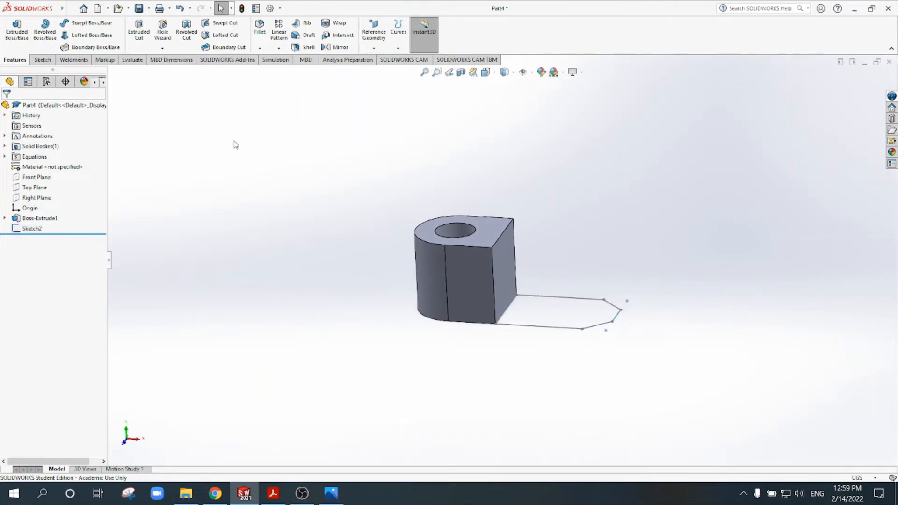
{"action": "left_click", "coordinate": [16, 29]}
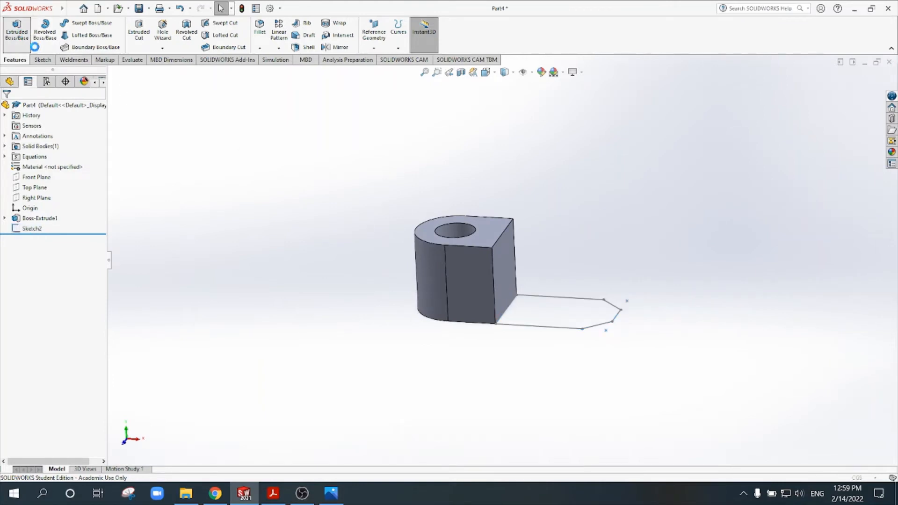
{"action": "left_click", "coordinate": [576, 298]}
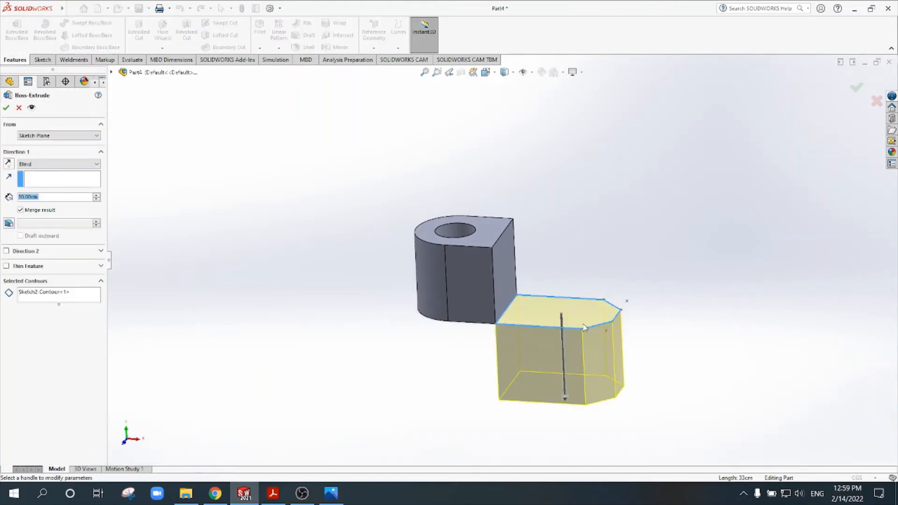
{"action": "left_click", "coordinate": [9, 164]}
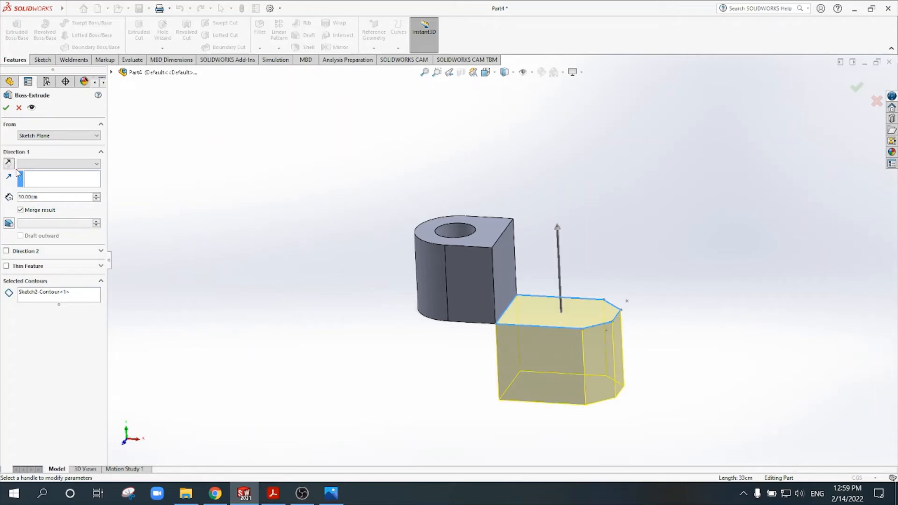
{"action": "left_click_drag", "start_coordinate": [558, 242], "coordinate": [550, 312]}
Step: Check the plate thickness in the PDF drawing and extrude the plate to a depth of 9 cm
{"action": "left_click", "coordinate": [273, 493]}
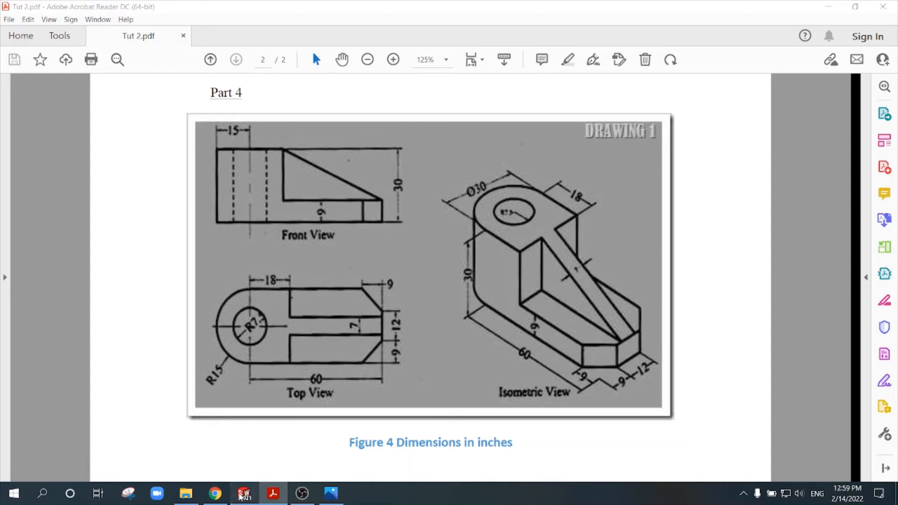
{"action": "left_click", "coordinate": [244, 493]}
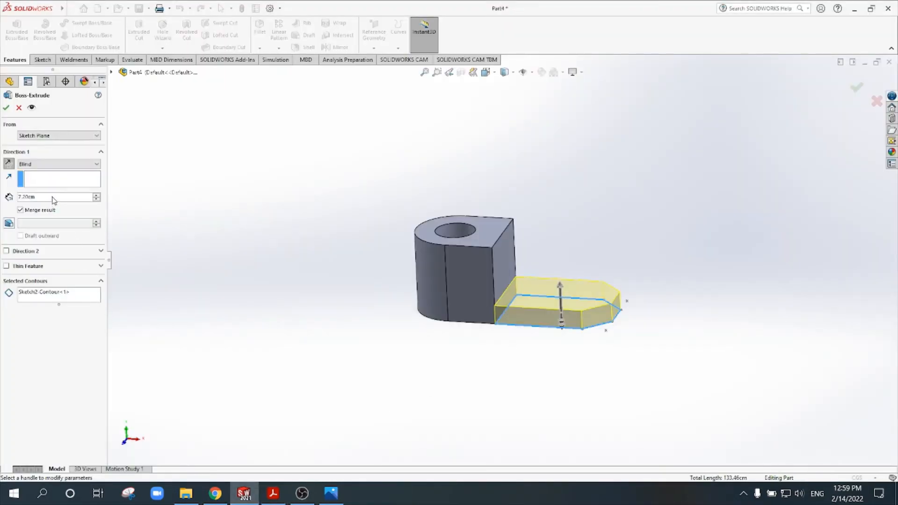
{"action": "type", "text": "9"}
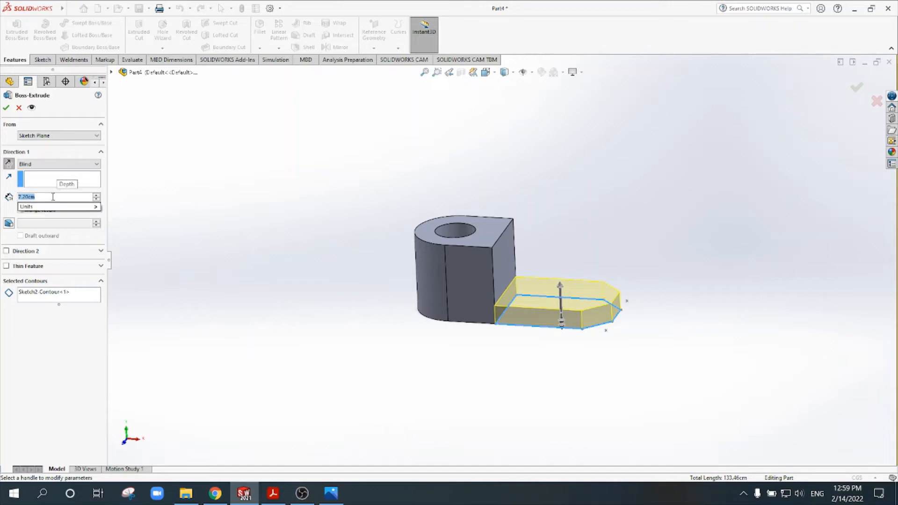
{"action": "key", "text": "Return"}
{"action": "left_click", "coordinate": [7, 108]}
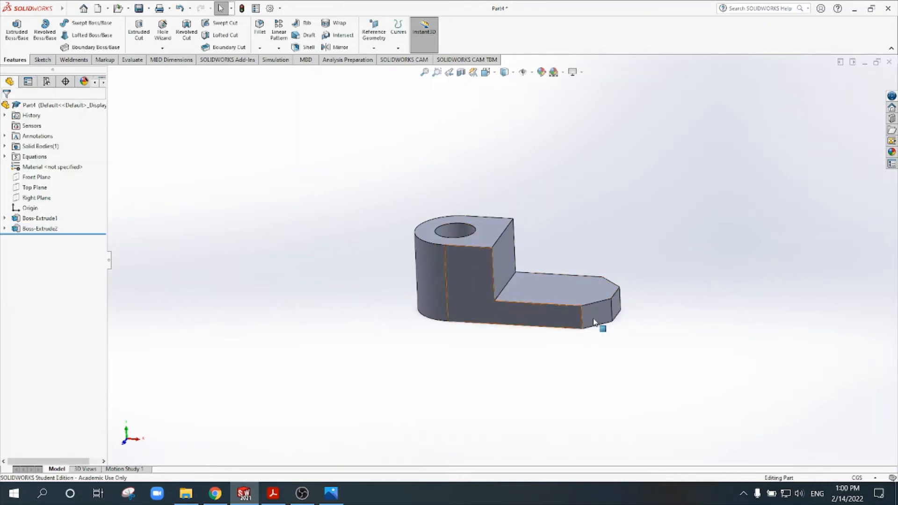
Step: Sketch a right triangle on the flat side face from the boss's upper corner to the plate's top edge, and exit the sketch
{"action": "middle_click_drag", "start_coordinate": [668, 274], "coordinate": [550, 246]}
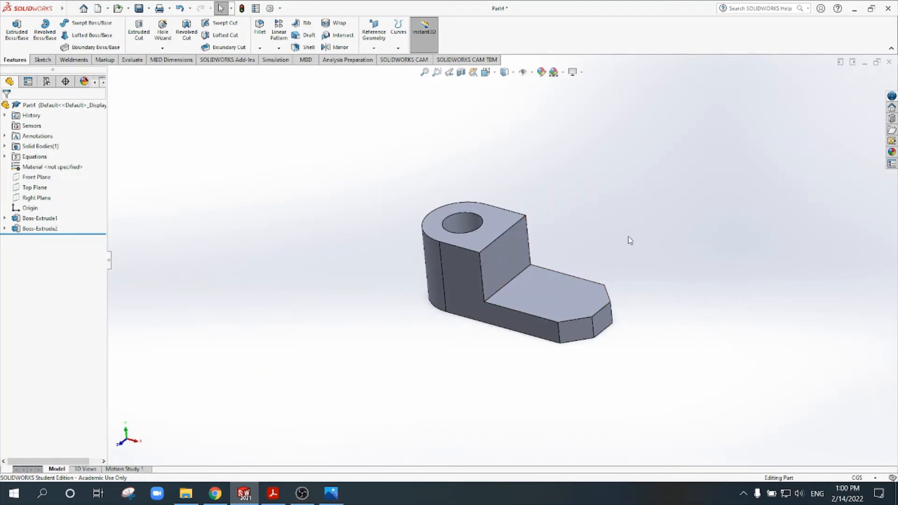
{"action": "middle_click_drag", "start_coordinate": [629, 240], "coordinate": [646, 218]}
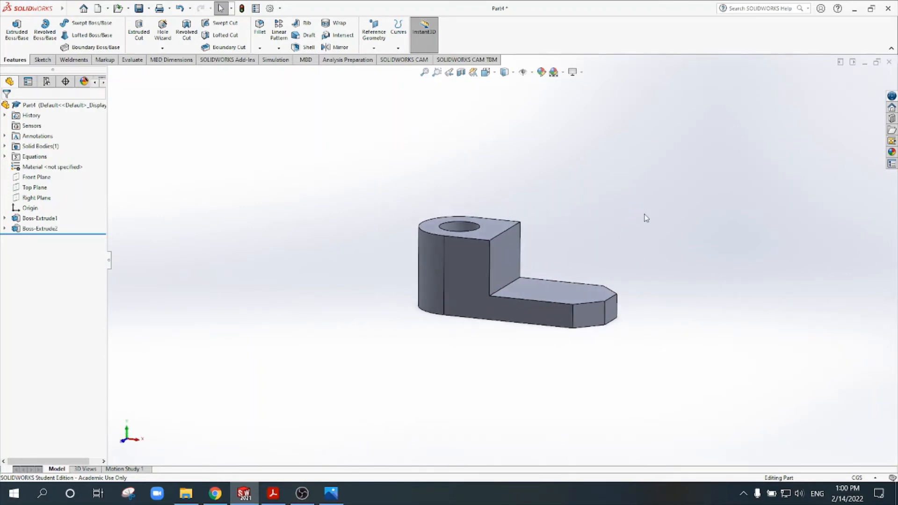
{"action": "left_click", "coordinate": [484, 263]}
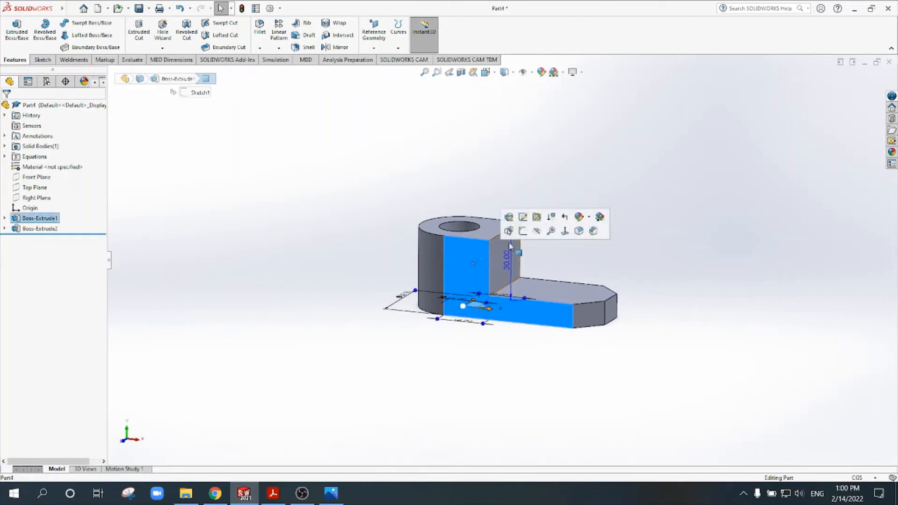
{"action": "left_click", "coordinate": [524, 235]}
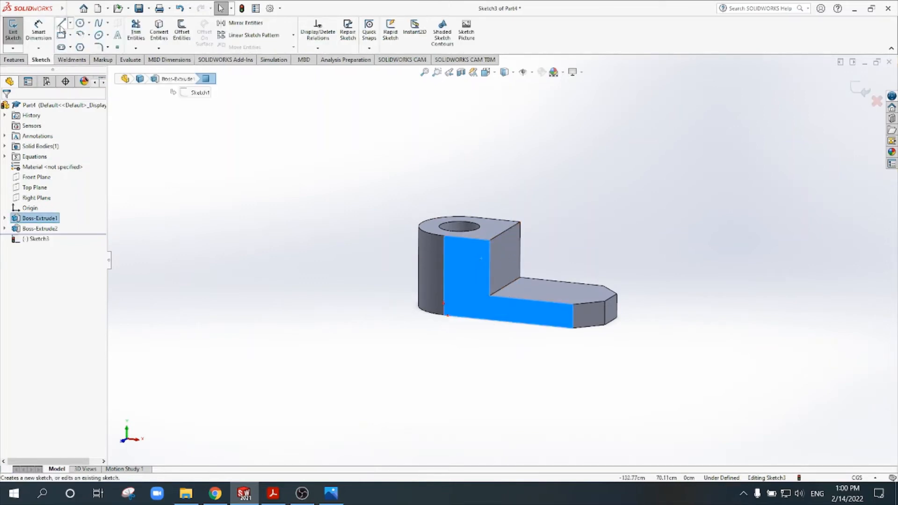
{"action": "left_click", "coordinate": [60, 25]}
{"action": "left_click", "coordinate": [490, 241]}
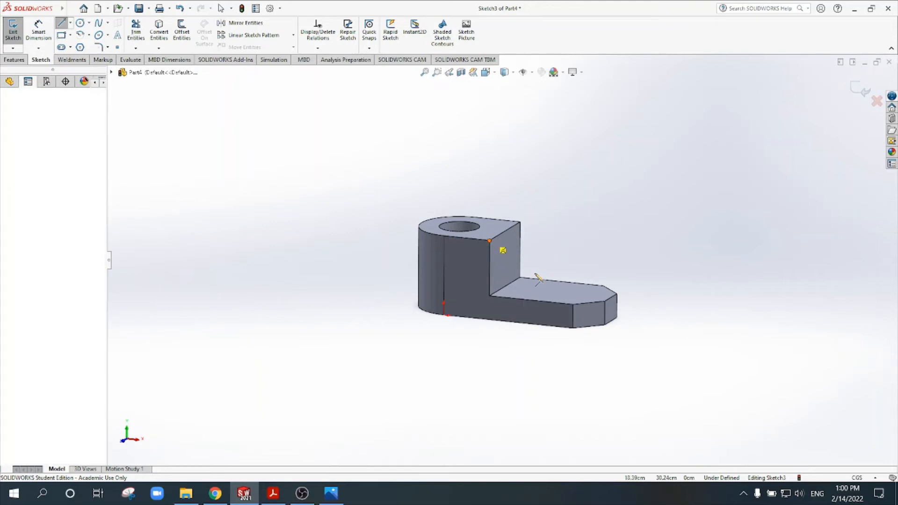
{"action": "left_click", "coordinate": [570, 309]}
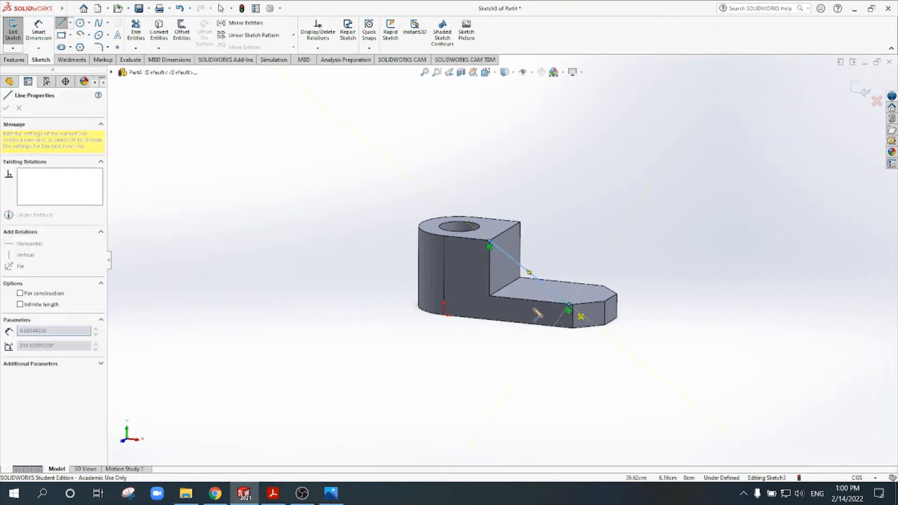
{"action": "left_click", "coordinate": [489, 302]}
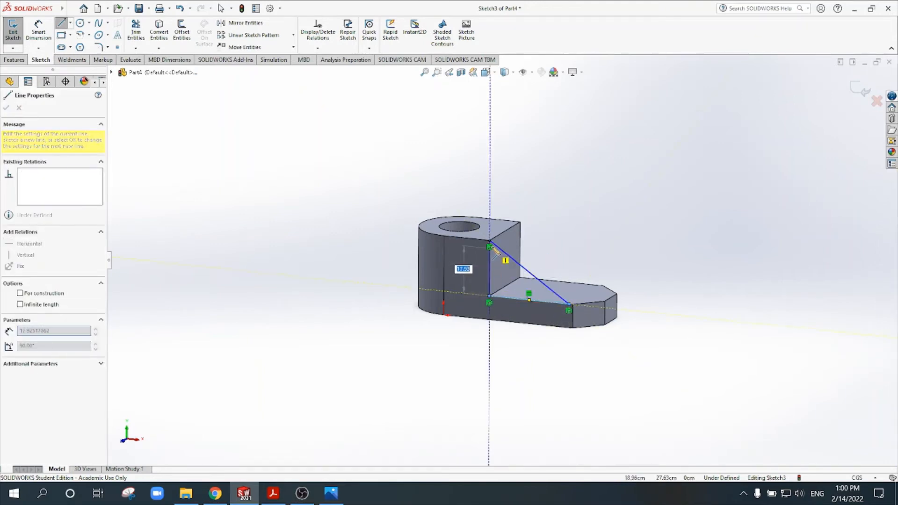
{"action": "left_click", "coordinate": [490, 242]}
{"action": "left_click", "coordinate": [860, 90]}
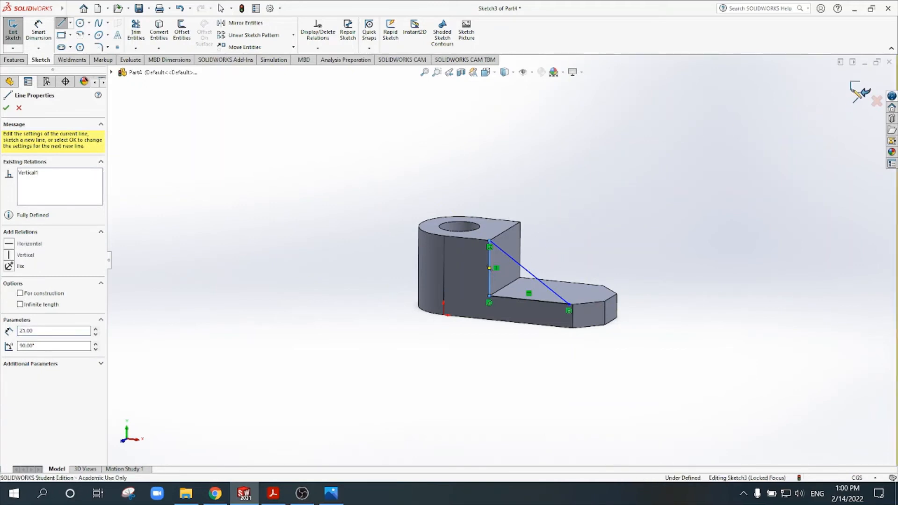
Step: Try to extrude the triangle from the side face inward across the plate
{"action": "middle_click_drag", "start_coordinate": [674, 179], "coordinate": [632, 243]}
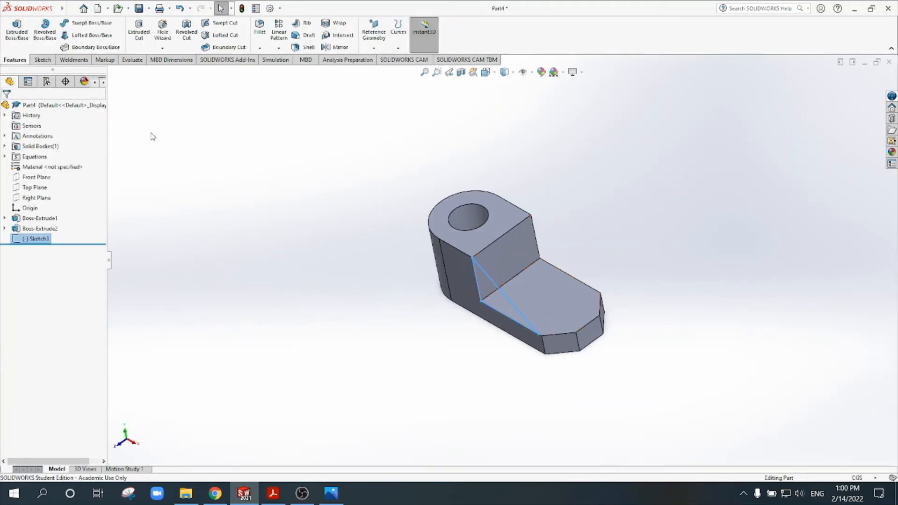
{"action": "left_click", "coordinate": [17, 30]}
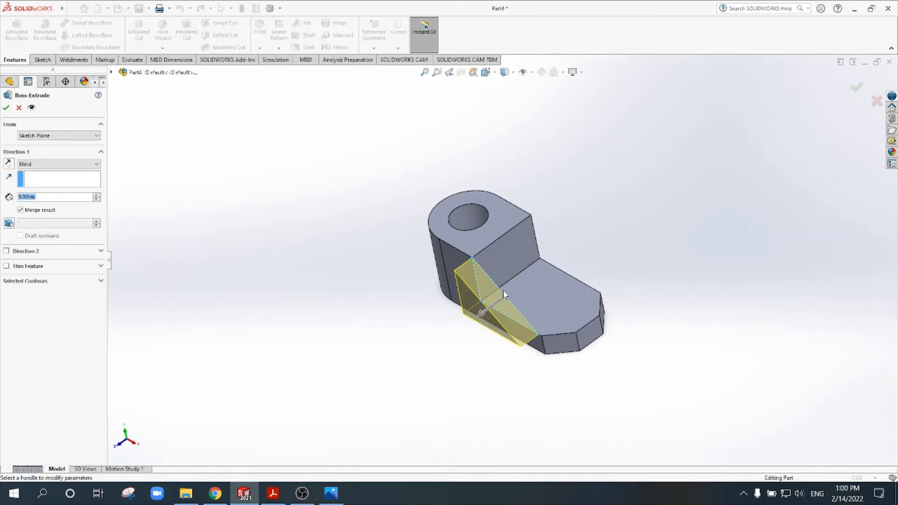
{"action": "left_click_drag", "start_coordinate": [483, 318], "coordinate": [567, 271]}
{"action": "middle_click_drag", "start_coordinate": [640, 234], "coordinate": [675, 202]}
{"action": "left_click", "coordinate": [871, 104]}
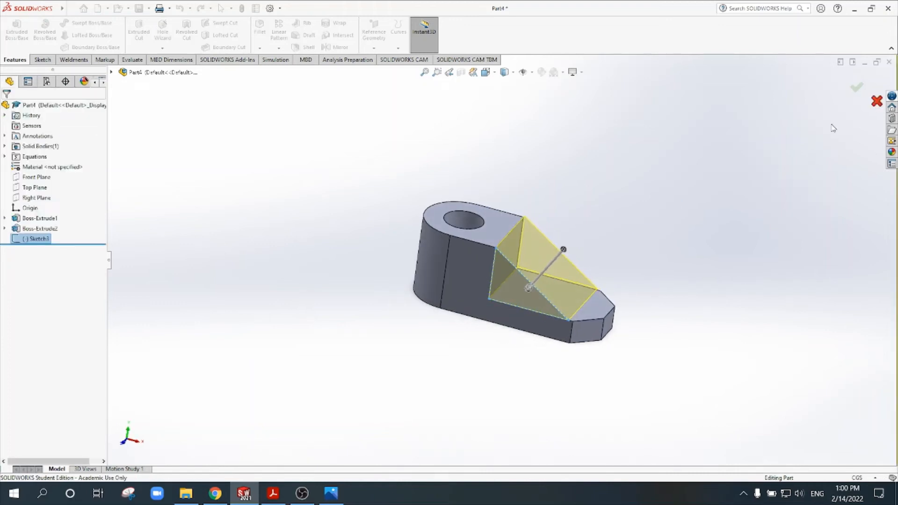
Step: Check the rib's position in the PDF drawing and delete the triangle sketch from the side face
{"action": "left_click", "coordinate": [273, 493]}
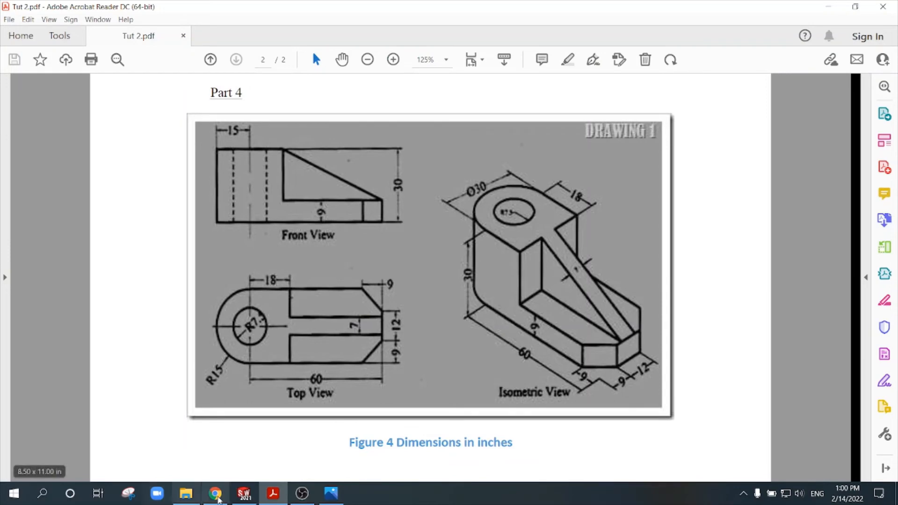
{"action": "left_click", "coordinate": [244, 493]}
{"action": "middle_click_drag", "start_coordinate": [472, 377], "coordinate": [464, 369]}
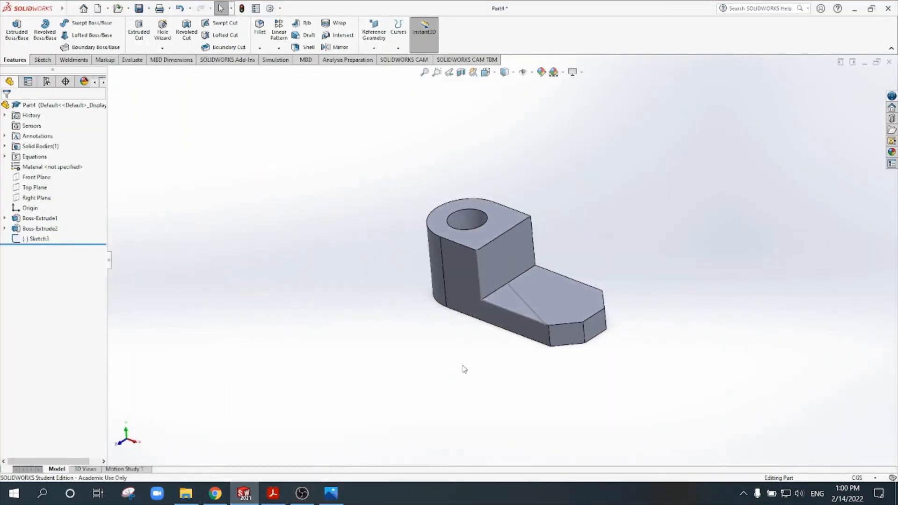
{"action": "right_click", "coordinate": [47, 240]}
{"action": "left_click", "coordinate": [63, 299]}
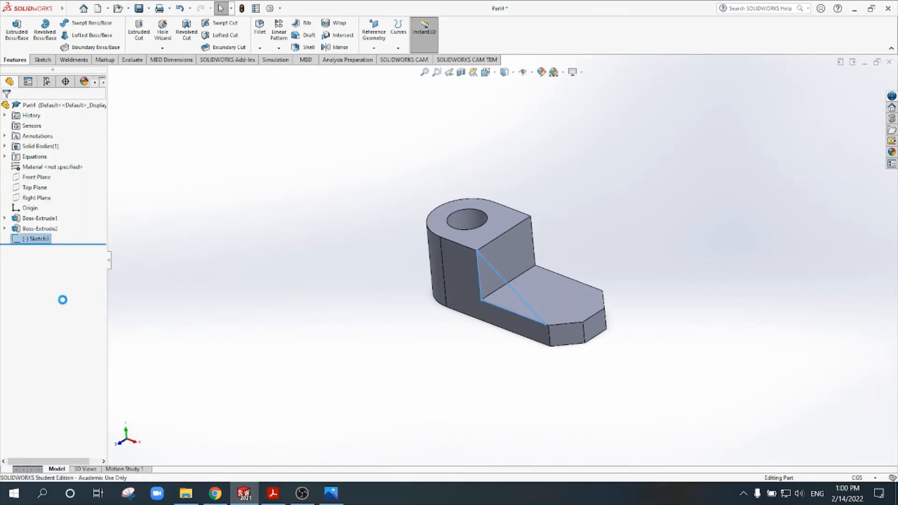
{"action": "left_click", "coordinate": [430, 160]}
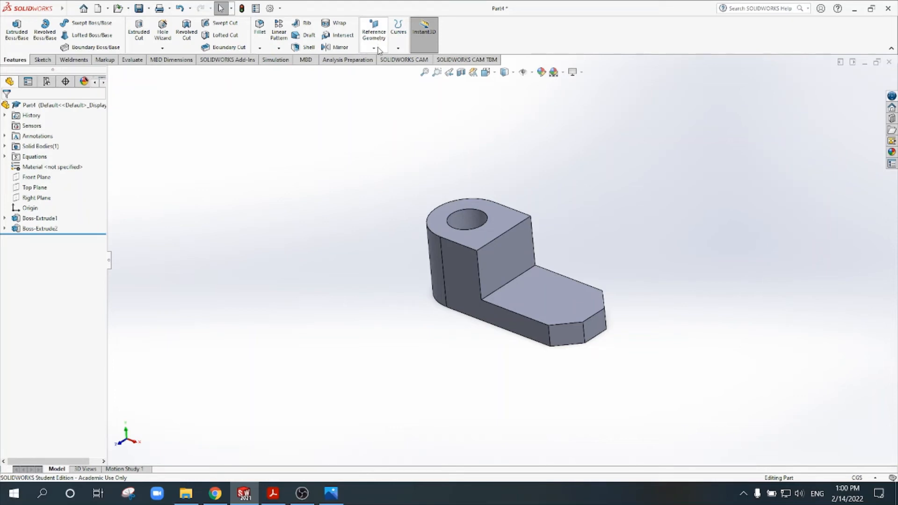
Step: Create a reference plane offset 15 cm from the bracket's flat side face, flipped inward through the body
{"action": "left_click", "coordinate": [376, 49]}
{"action": "left_click", "coordinate": [384, 63]}
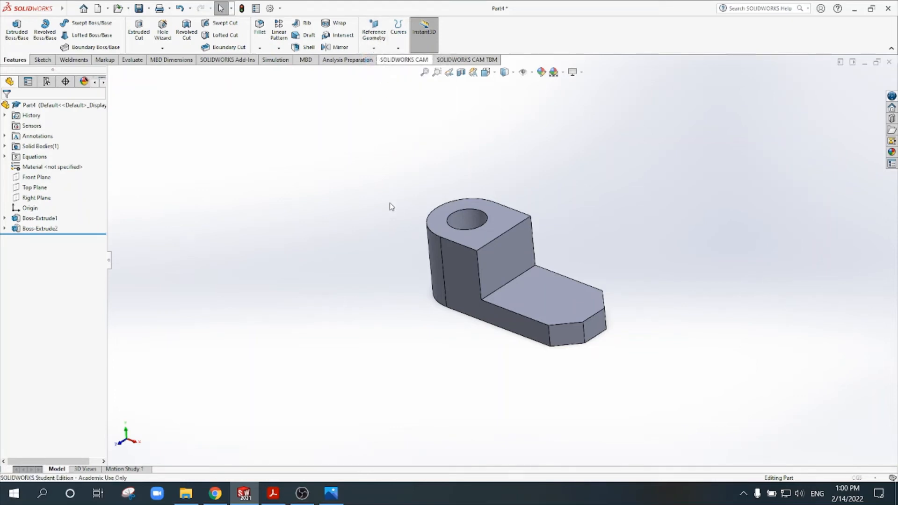
{"action": "left_click", "coordinate": [465, 268]}
{"action": "middle_click_drag", "start_coordinate": [465, 268], "coordinate": [588, 255]}
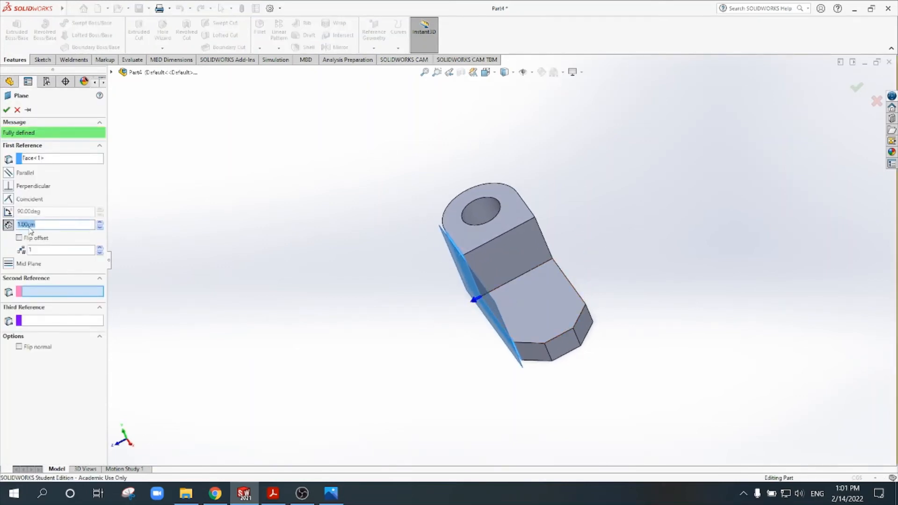
{"action": "key", "text": "Return"}
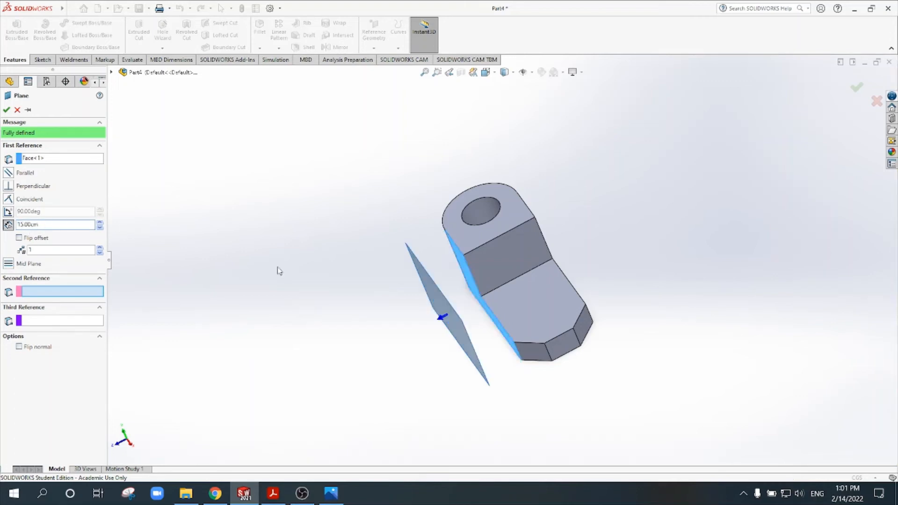
{"action": "middle_click_drag", "start_coordinate": [567, 234], "coordinate": [585, 226]}
{"action": "middle_click_drag", "start_coordinate": [435, 298], "coordinate": [417, 309]}
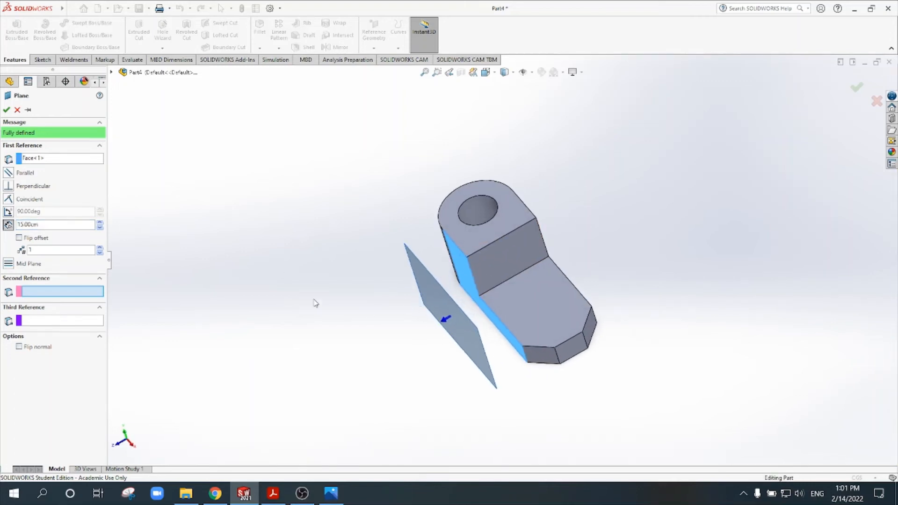
{"action": "left_click", "coordinate": [20, 238]}
{"action": "middle_click_drag", "start_coordinate": [598, 270], "coordinate": [621, 263]}
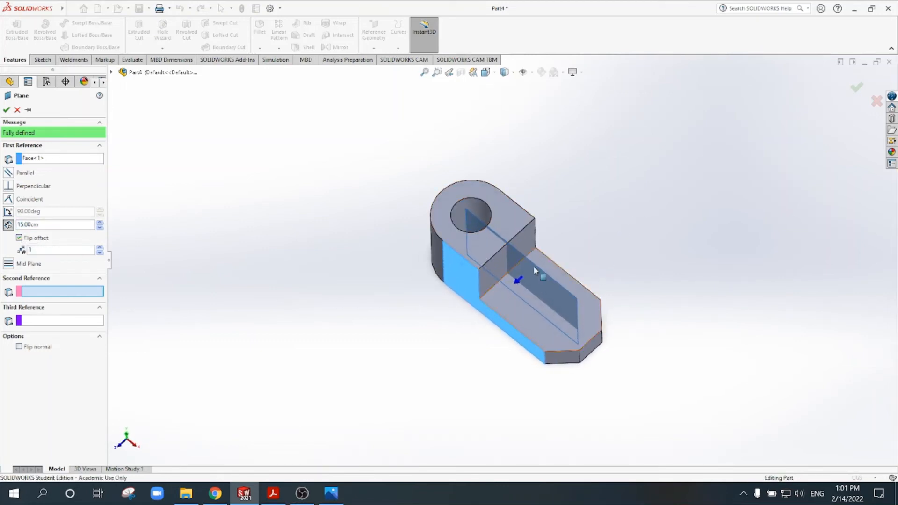
{"action": "left_click", "coordinate": [857, 88]}
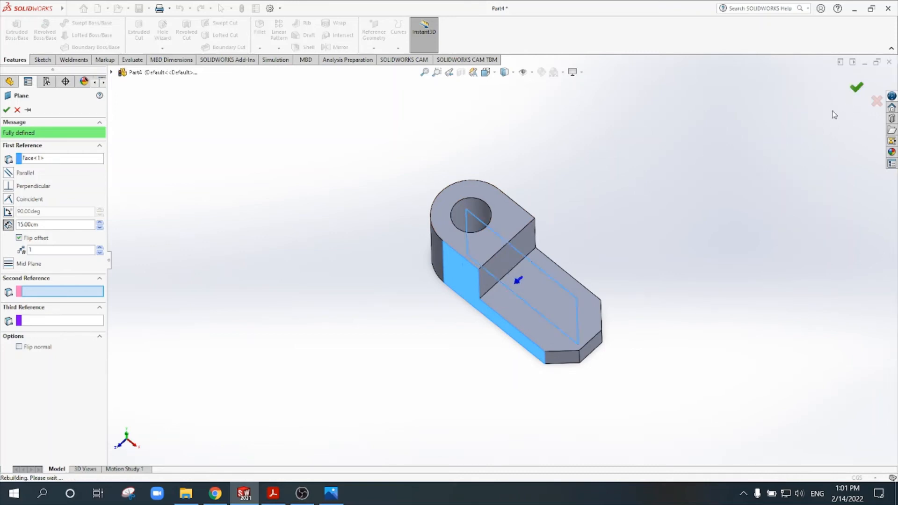
Step: Accept the offset plane, start a sketch on it and orient the model to the front view
{"action": "left_click", "coordinate": [637, 227]}
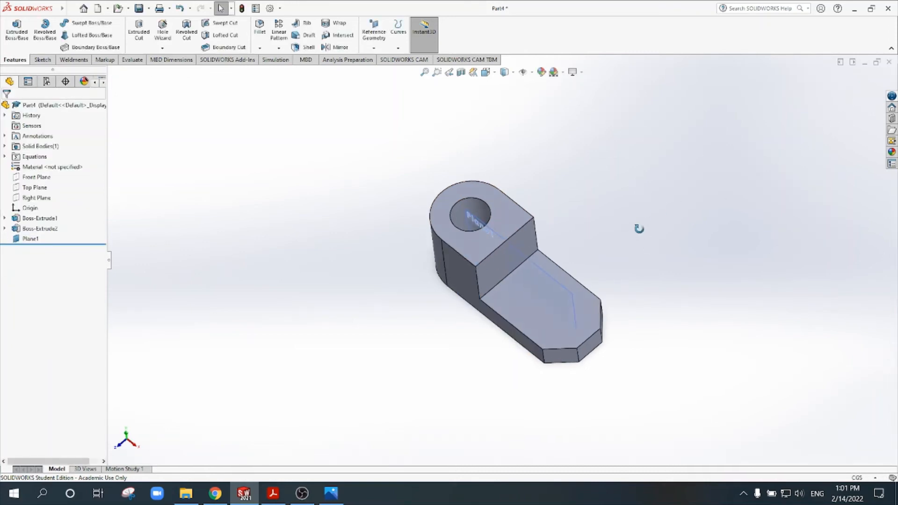
{"action": "middle_click_drag", "start_coordinate": [638, 227], "coordinate": [654, 214]}
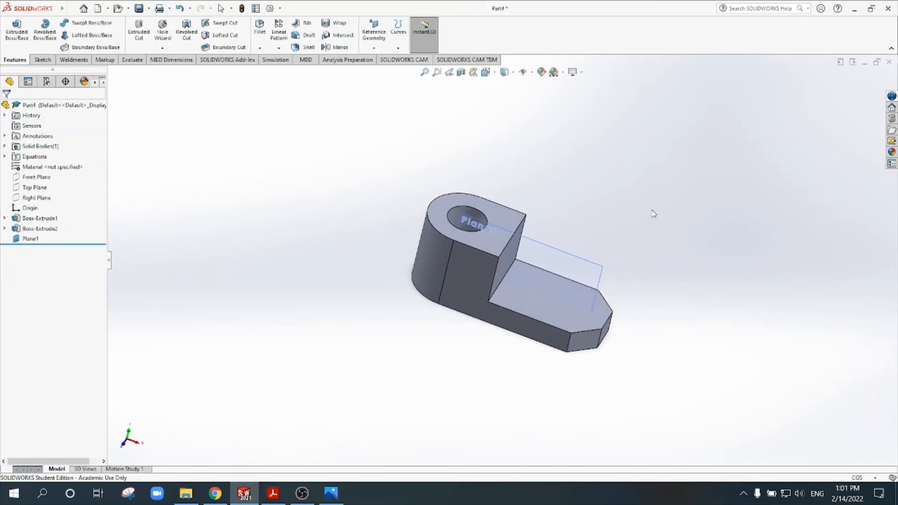
{"action": "left_click", "coordinate": [602, 270]}
{"action": "left_click", "coordinate": [645, 245]}
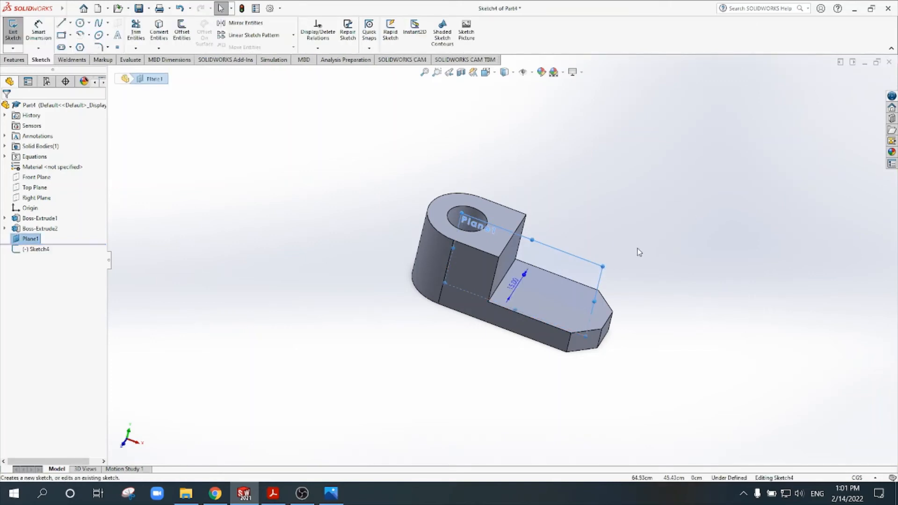
{"action": "left_click", "coordinate": [487, 73]}
{"action": "left_click", "coordinate": [504, 118]}
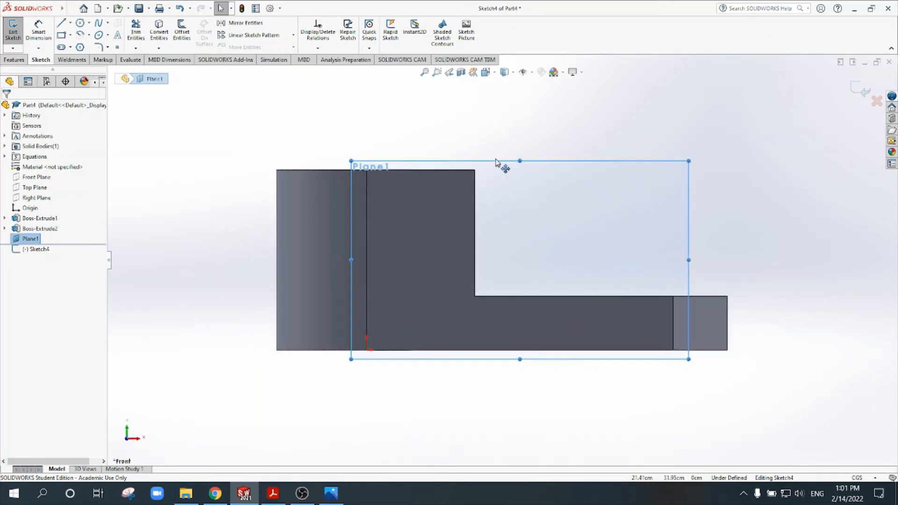
Step: Sketch a right triangle on the plane from the boss's upper corner to the plate's far top corner and inner corner, and exit the sketch
{"action": "key", "text": "l"}
{"action": "left_click", "coordinate": [475, 171]}
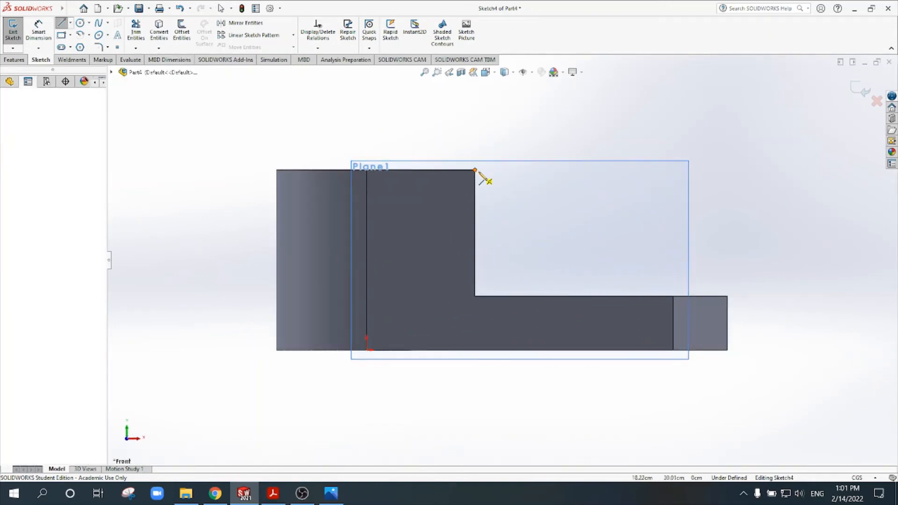
{"action": "left_click", "coordinate": [728, 296]}
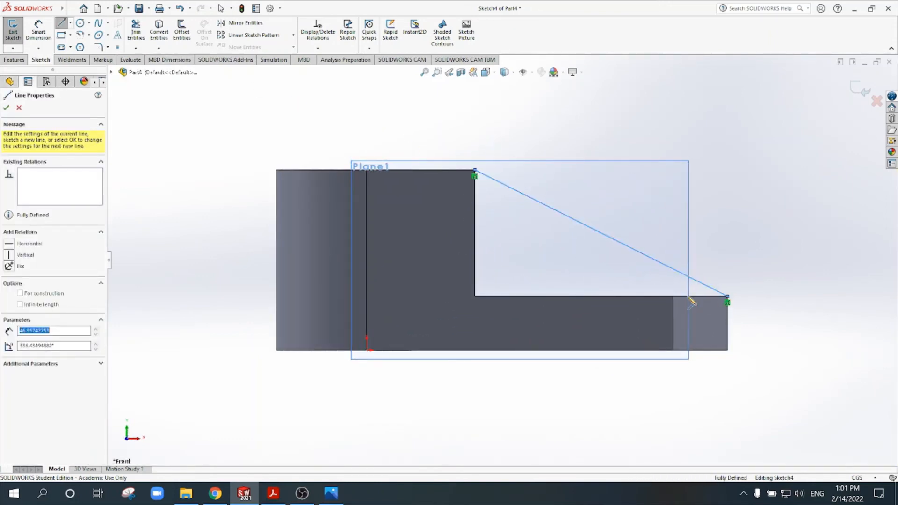
{"action": "left_click", "coordinate": [474, 296]}
{"action": "left_click", "coordinate": [475, 170]}
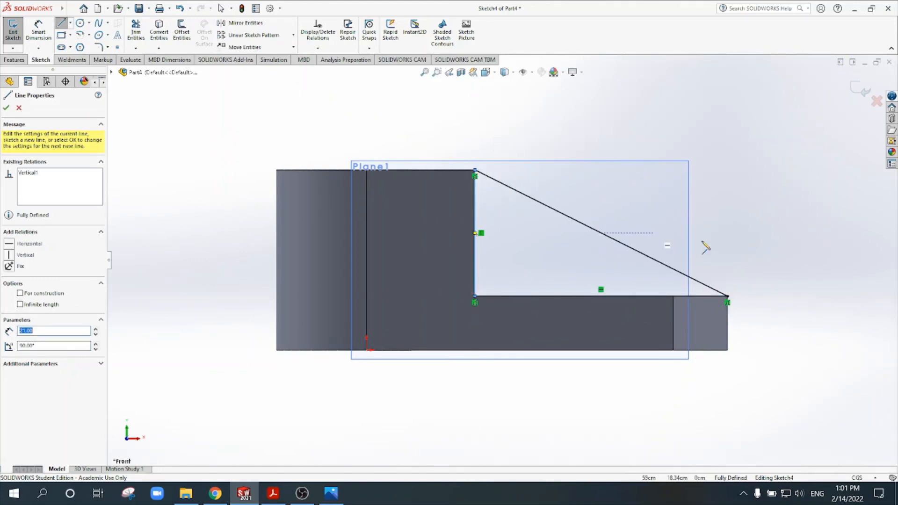
{"action": "middle_click_drag", "start_coordinate": [759, 200], "coordinate": [779, 162]}
{"action": "left_click", "coordinate": [860, 101]}
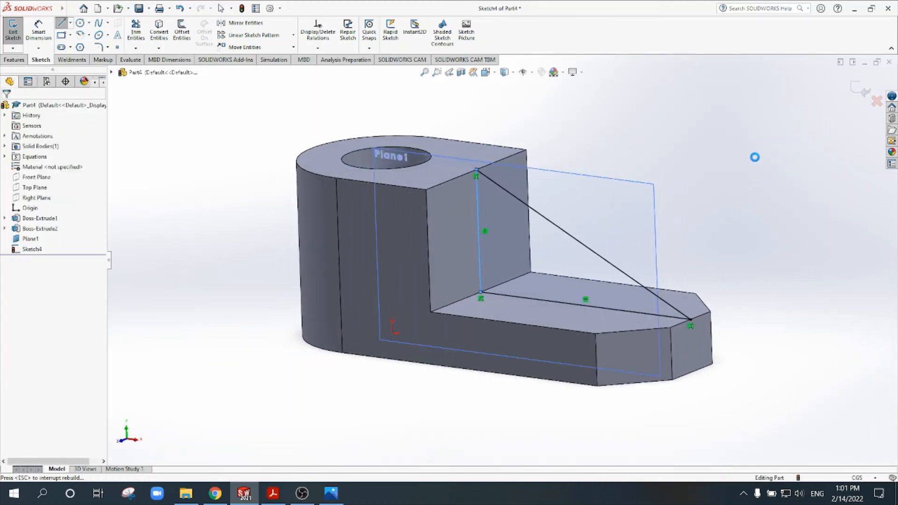
Step: Start a boss extrusion of the triangle sketch, reverse its first direction and enable the second direction
{"action": "mouse_move", "coordinate": [742, 184]}
{"action": "middle_mouse_down"}
{"action": "mouse_move", "coordinate": [706, 167]}
{"action": "mouse_move", "coordinate": [723, 220]}
{"action": "mouse_move", "coordinate": [705, 234]}
{"action": "mouse_move", "coordinate": [712, 251]}
{"action": "mouse_move", "coordinate": [703, 253]}
{"action": "mouse_move", "coordinate": [718, 257]}
{"action": "middle_mouse_up"}
{"action": "left_click", "coordinate": [17, 29]}
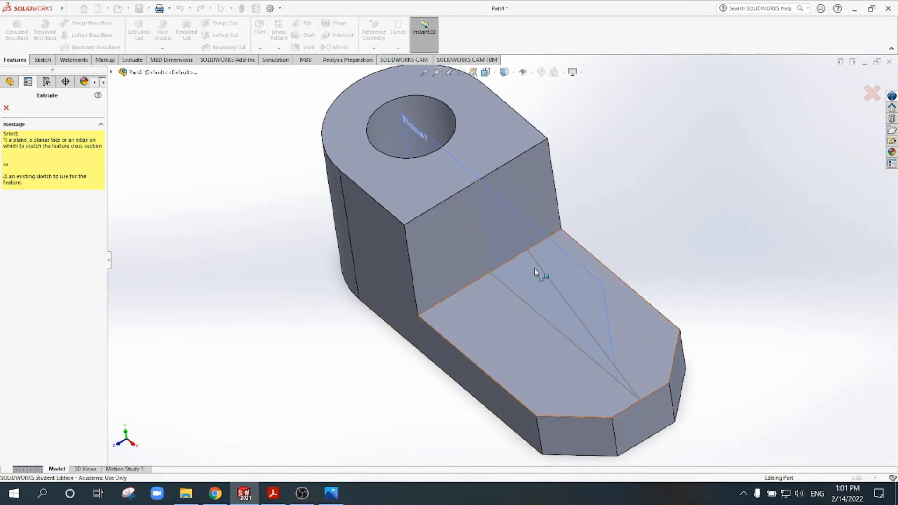
{"action": "left_click", "coordinate": [540, 268]}
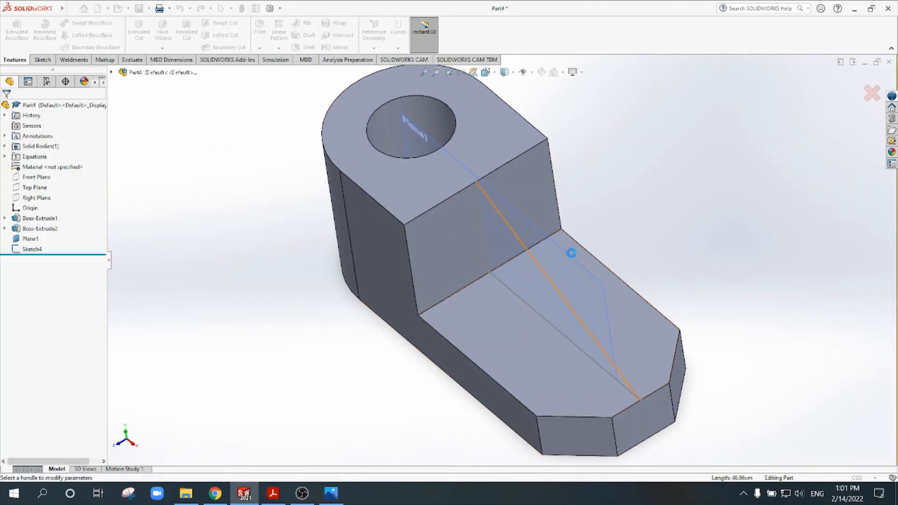
{"action": "middle_click_drag", "start_coordinate": [657, 226], "coordinate": [648, 227]}
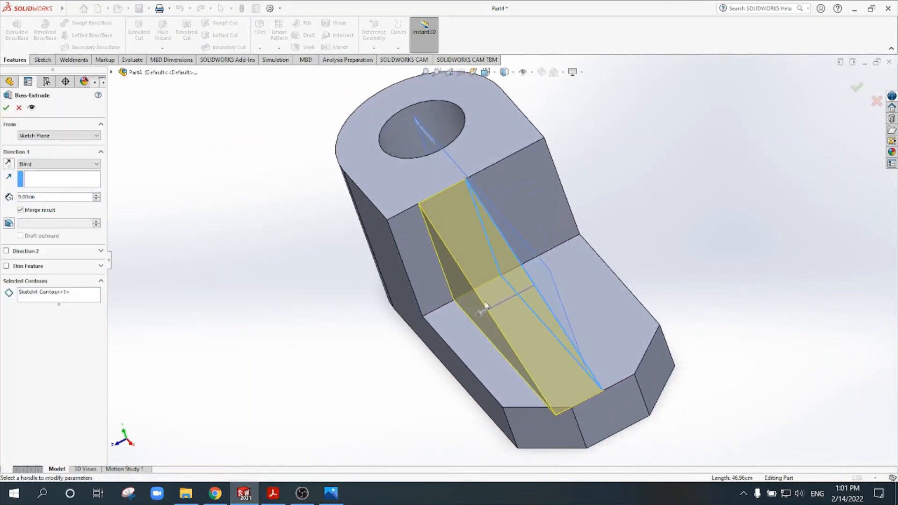
{"action": "left_click", "coordinate": [9, 164]}
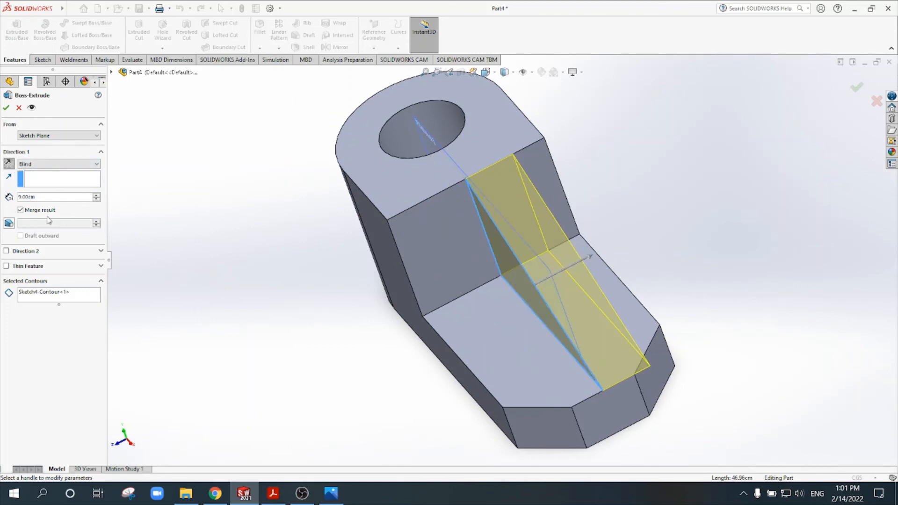
{"action": "left_click", "coordinate": [6, 251]}
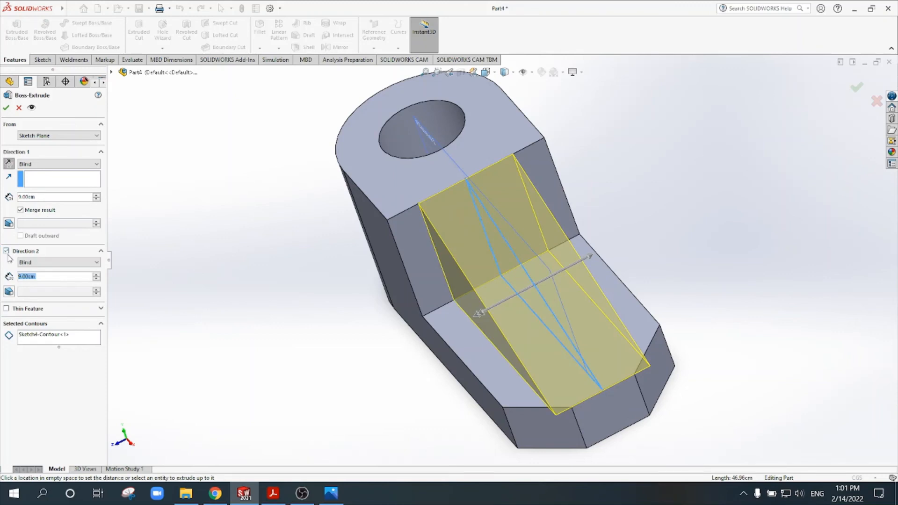
Step: Adjust the extrusion to about 11 cm in Direction 1 and 7.2 cm in Direction 2, and check the rib's thickness in the PDF drawing
{"action": "mouse_move", "coordinate": [479, 316]}
{"action": "left_mouse_down"}
{"action": "mouse_move", "coordinate": [393, 360]}
{"action": "mouse_move", "coordinate": [489, 308]}
{"action": "left_mouse_up"}
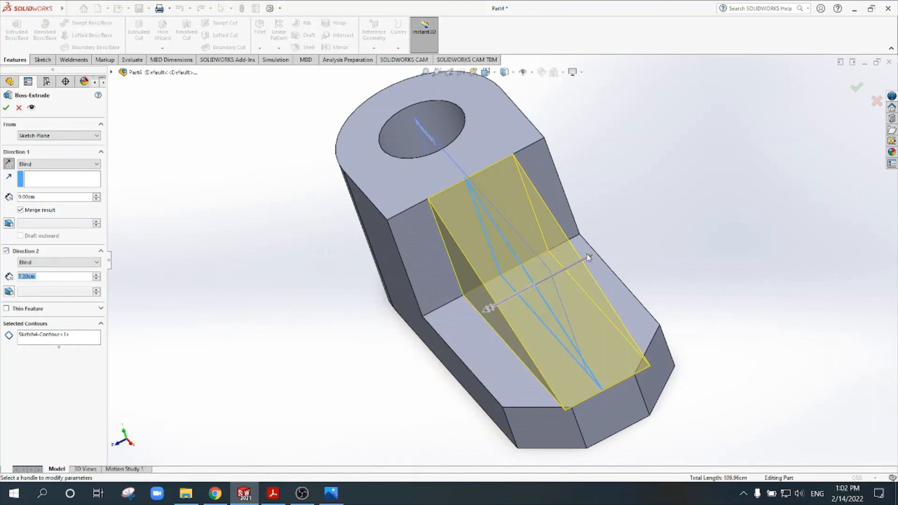
{"action": "mouse_move", "coordinate": [593, 255]}
{"action": "left_mouse_down"}
{"action": "mouse_move", "coordinate": [683, 257]}
{"action": "mouse_move", "coordinate": [601, 251]}
{"action": "left_mouse_up"}
{"action": "left_click", "coordinate": [273, 493]}
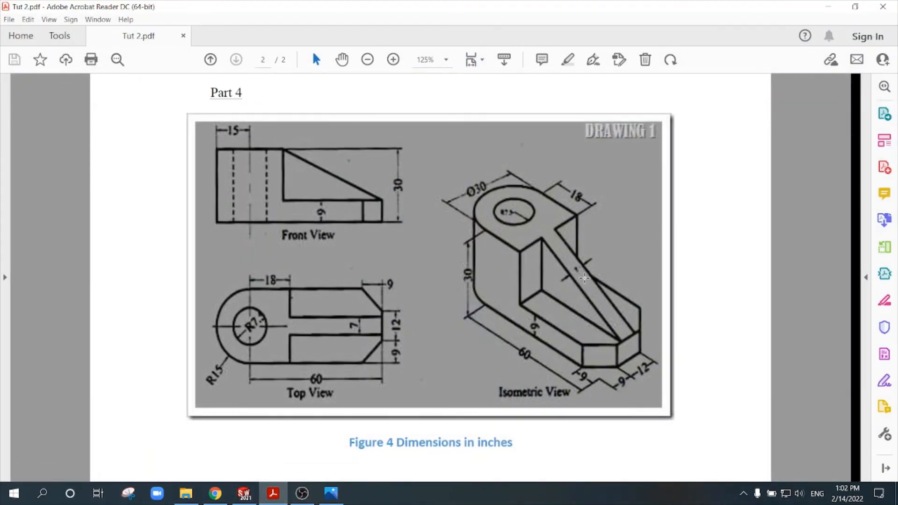
{"action": "left_click", "coordinate": [244, 493]}
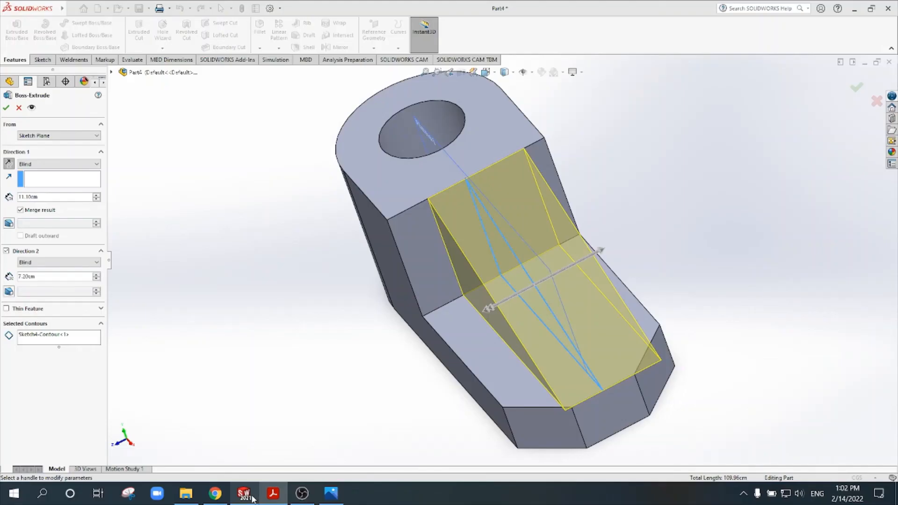